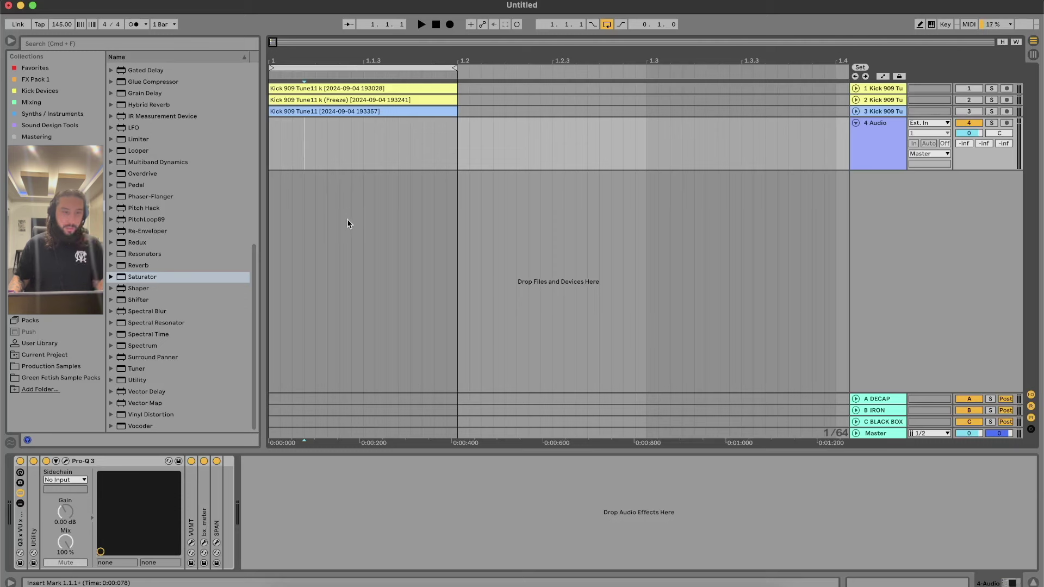
Step: Search the browser for "909 kick" and place Kick 909 Tune11 k.wav at the start of audio track 4
click(54, 263)
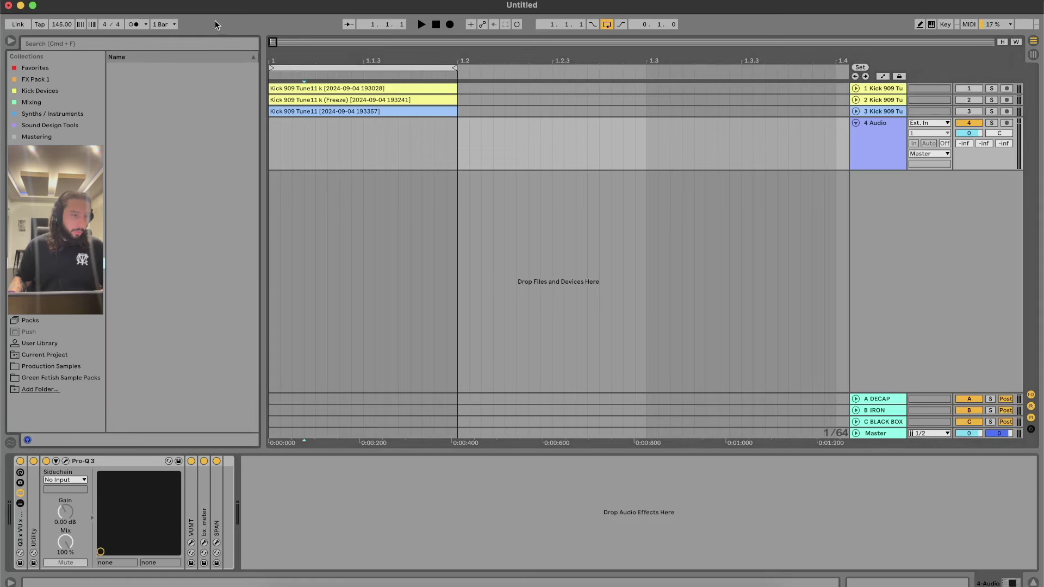
click(177, 44)
text(909 kick)
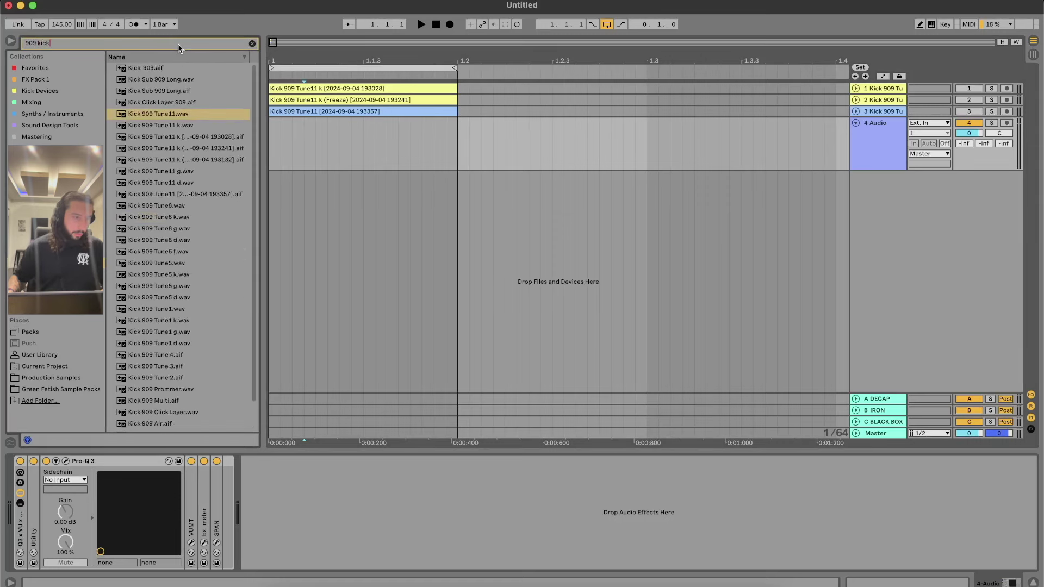
click(157, 125)
drag(156, 124, 282, 124)
Step: Trim the new kick clip so it ends at beat 1.2, and clear the browser search
drag(445, 143, 645, 144)
drag(573, 123, 452, 125)
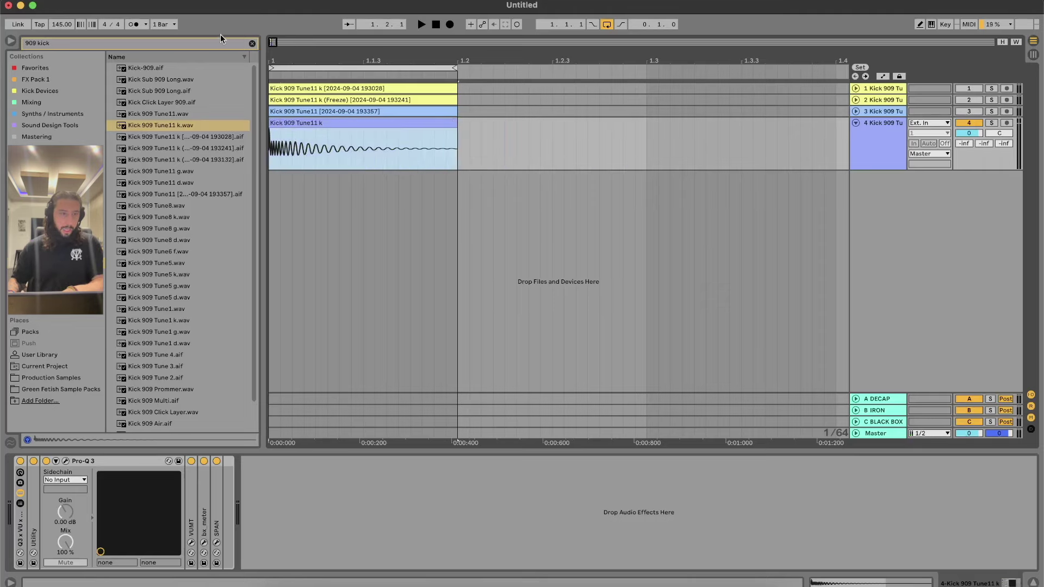
click(252, 43)
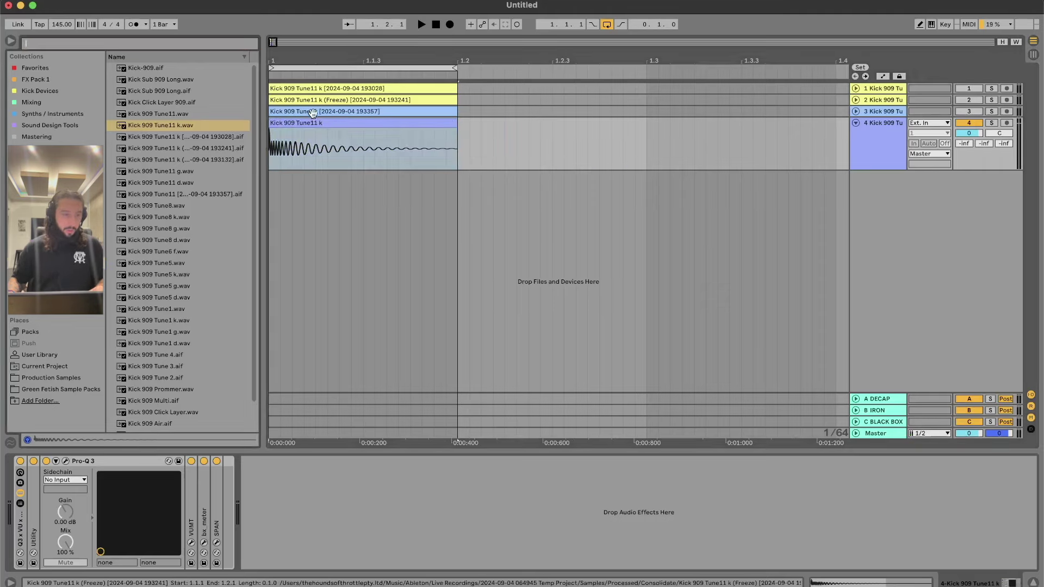
click(309, 120)
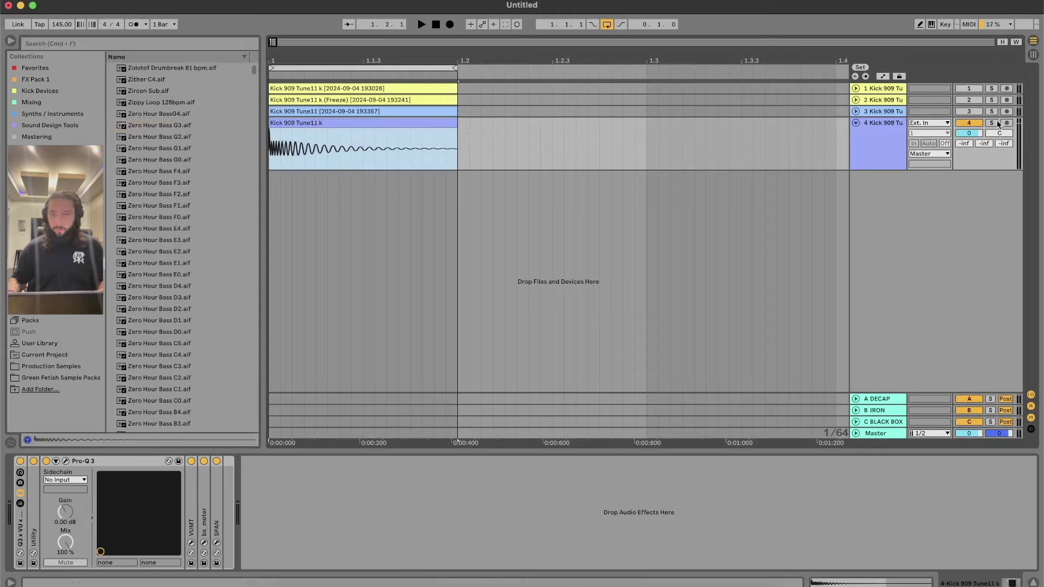
Step: Solo track 4 and play its looped kick clip to audition the raw sound
click(995, 122)
click(392, 119)
key(space)
key(space)
key(XF86AudioRaiseVolume)
key(space)
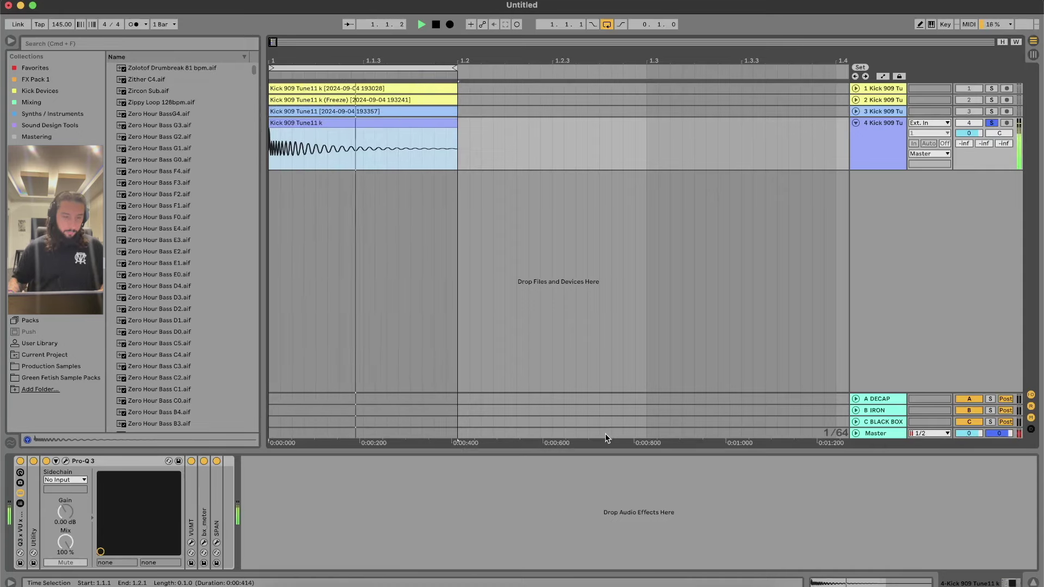
click(351, 142)
key(space)
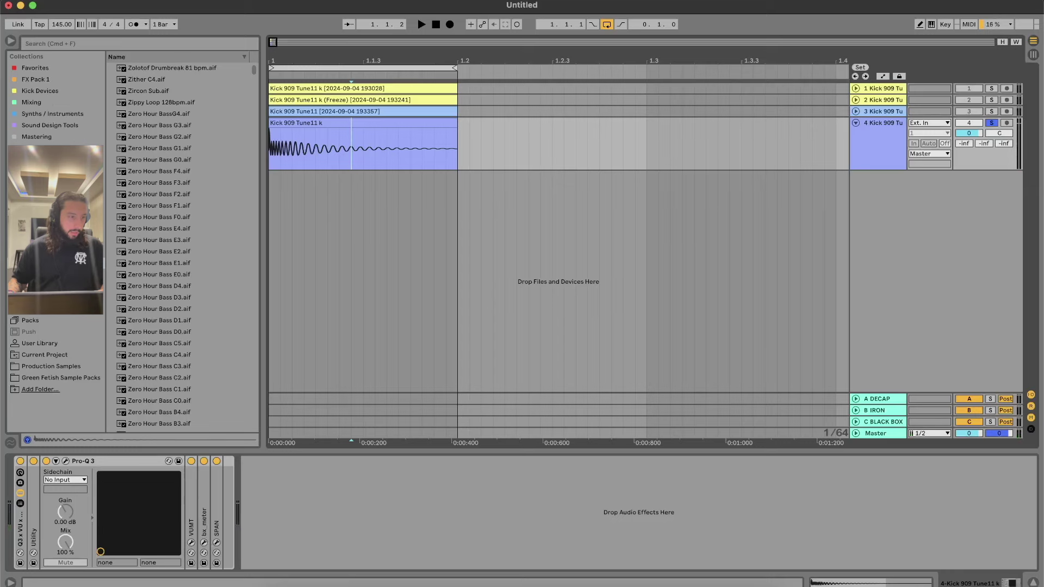
Step: Insert FabFilter Saturn 2 right after Pro-Q 3 on the kick track and split it into two bands
click(54, 240)
drag(141, 243, 171, 507)
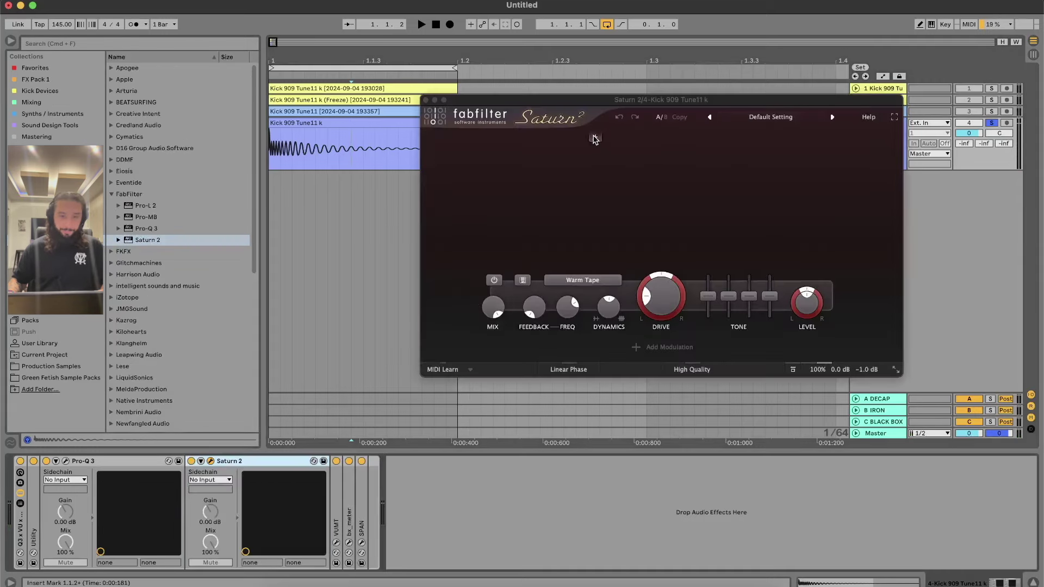
click(578, 137)
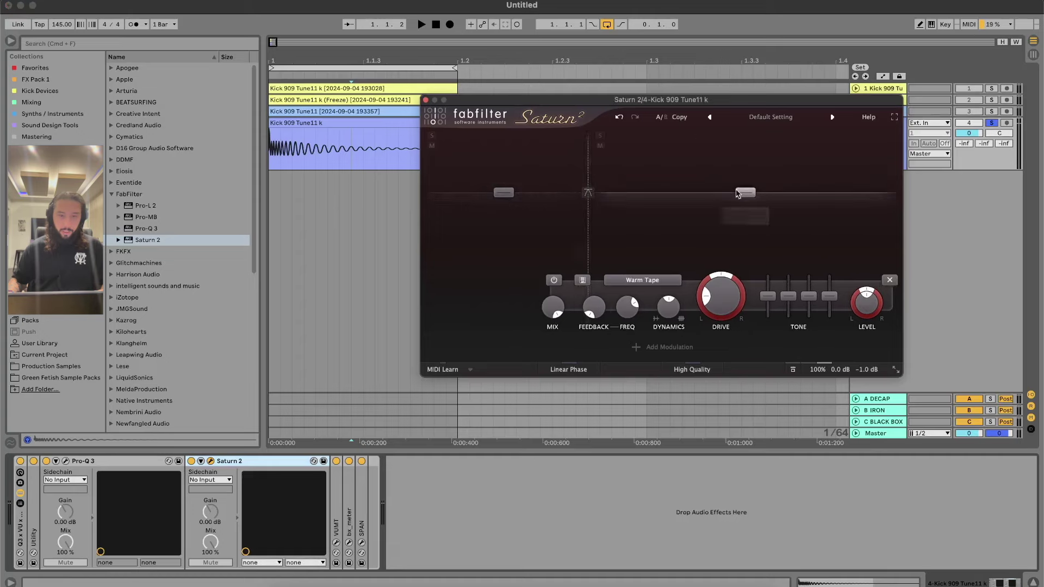
Step: While the kick plays, set the Saturn 2 crossover to about 186 Hz and bypass the upper band
key(space)
mouse_move(588, 178)
mouse_down()
mouse_move(681, 181)
mouse_move(585, 185)
mouse_move(596, 170)
mouse_up()
click(554, 280)
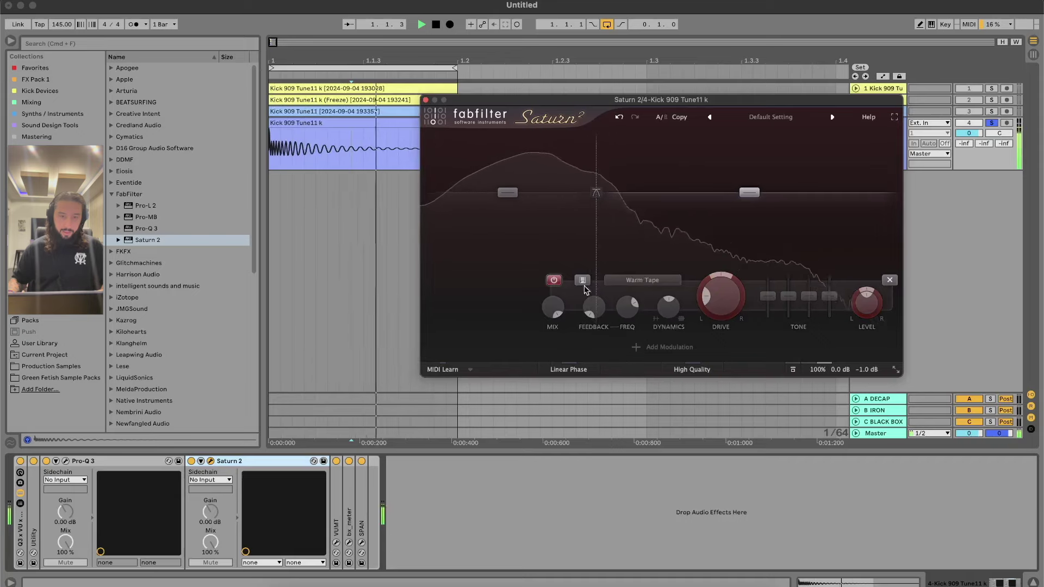
Step: Set the low band's saturation style to Gentle Saturation and raise its drive and dynamics
click(533, 245)
click(529, 279)
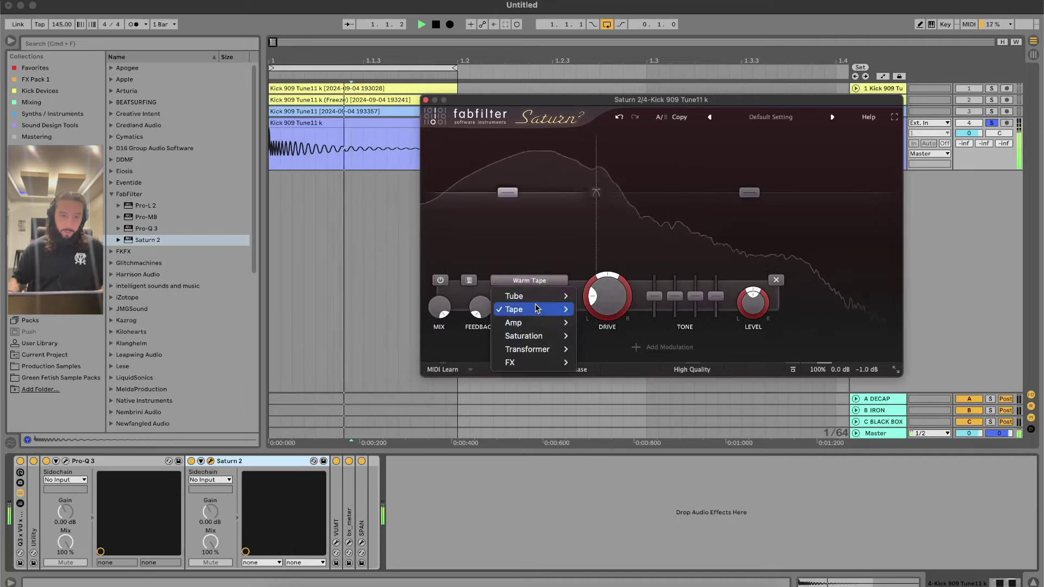
mouse_move(541, 336)
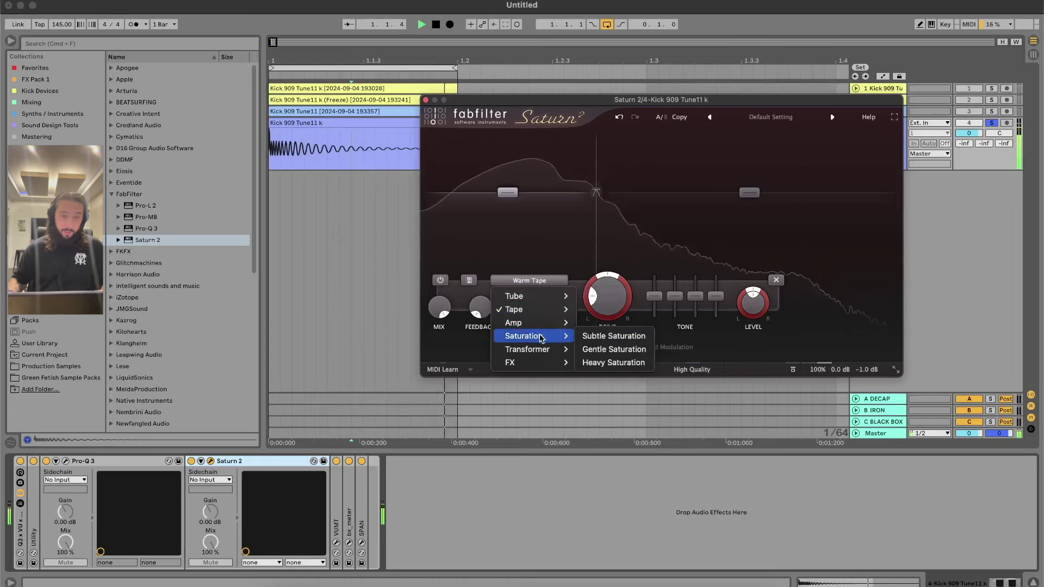
click(594, 348)
drag(605, 303, 618, 207)
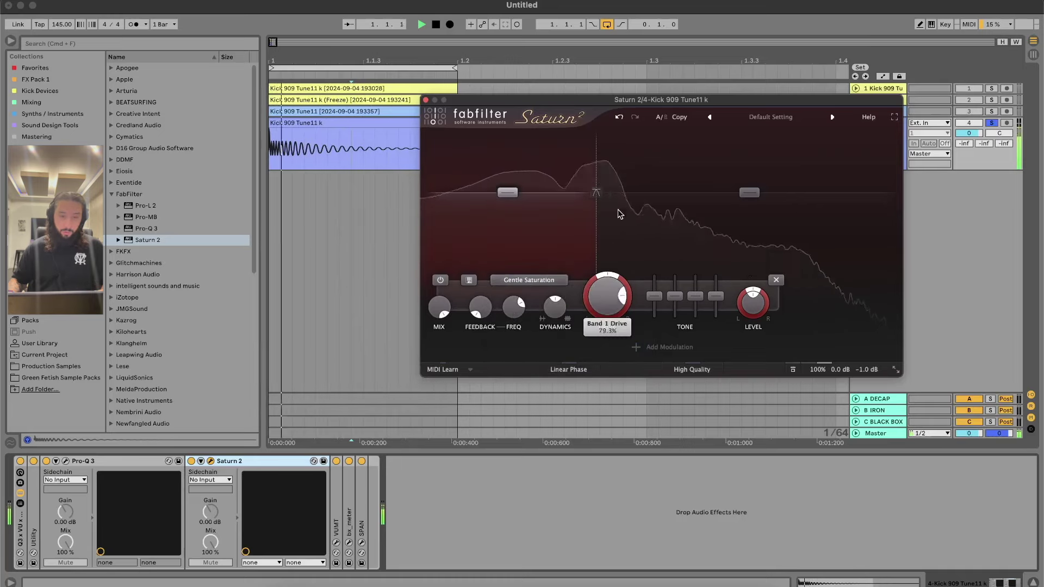
drag(557, 311, 560, 205)
Step: Enable Linear Phase, set High Quality to Good, and reset the output level to 0.0 dB in Saturn 2
click(565, 370)
click(675, 371)
click(684, 401)
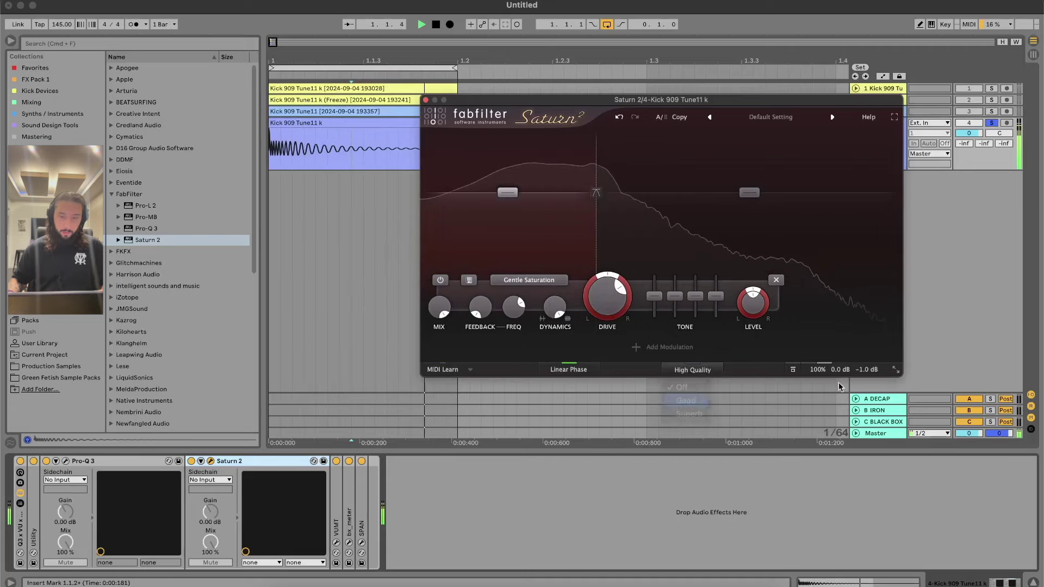
double_click(868, 370)
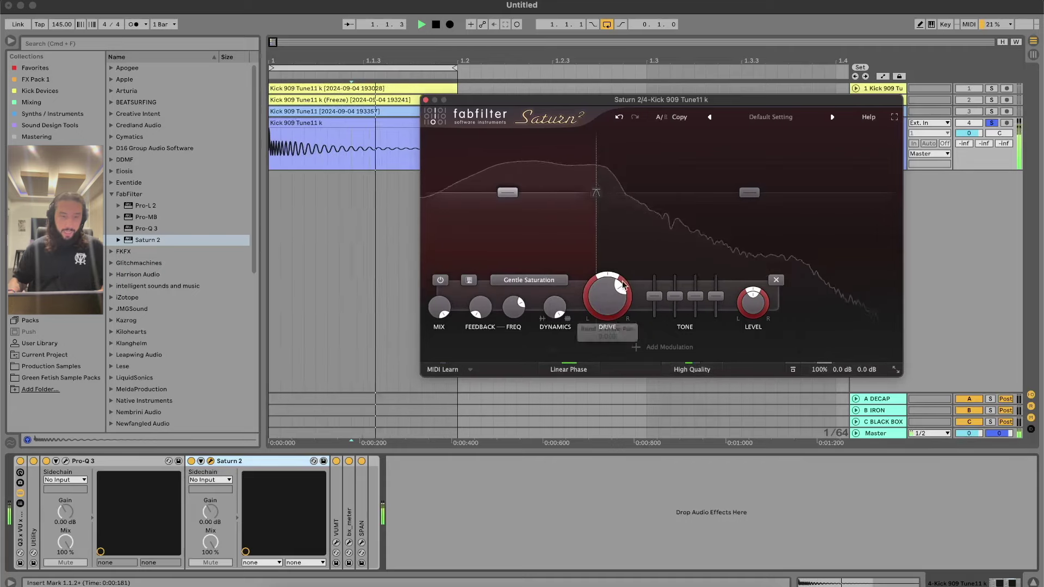
Step: Reduce the low band's mix and slightly raise its lowest tone control
drag(441, 310, 443, 360)
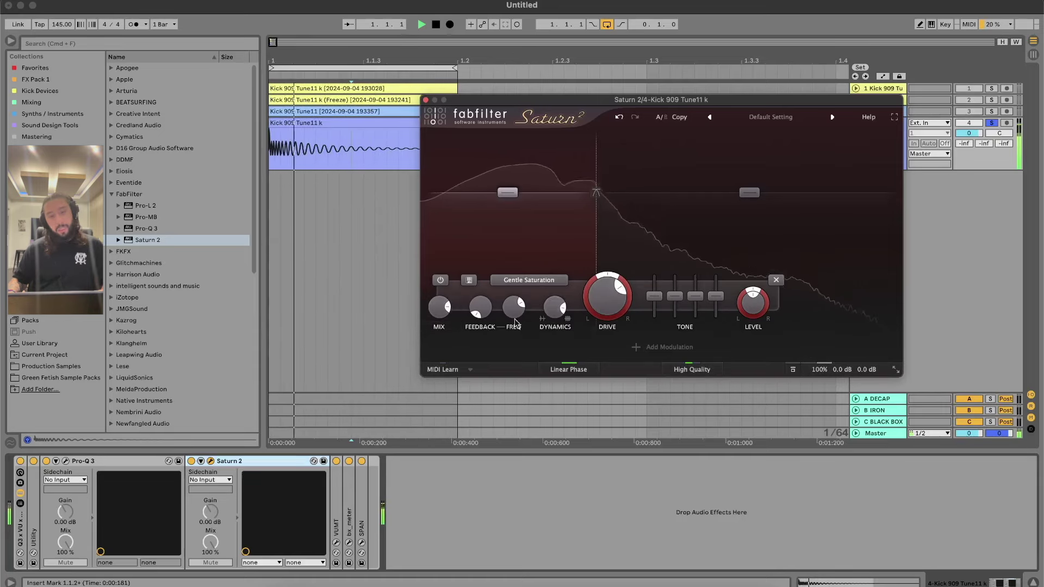
mouse_move(652, 296)
mouse_down()
mouse_move(662, 240)
mouse_move(656, 291)
mouse_up()
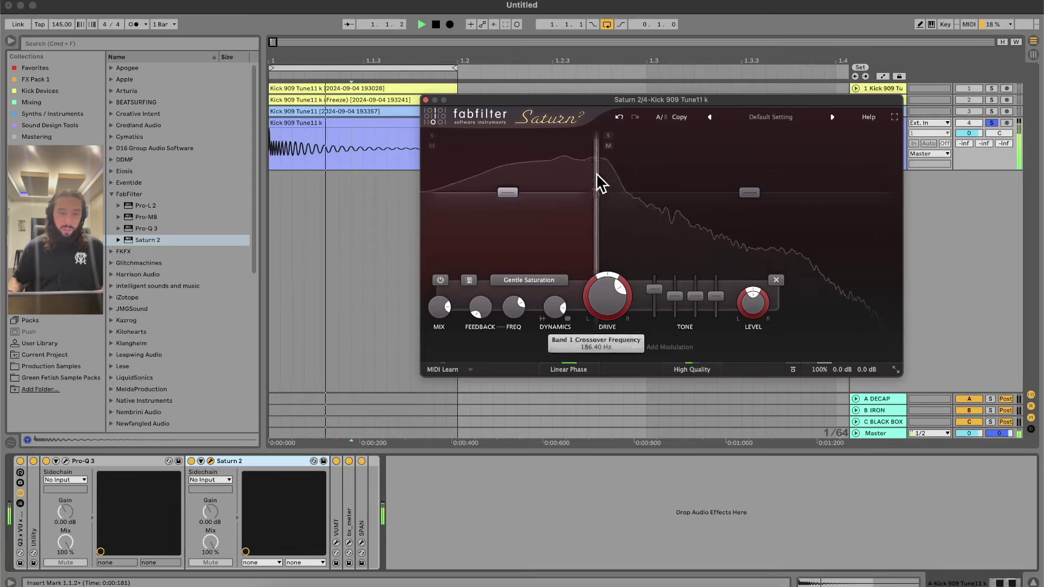
Step: Solo the low band and lower its crossover frequency to about 93 Hz
click(433, 136)
drag(596, 256, 555, 256)
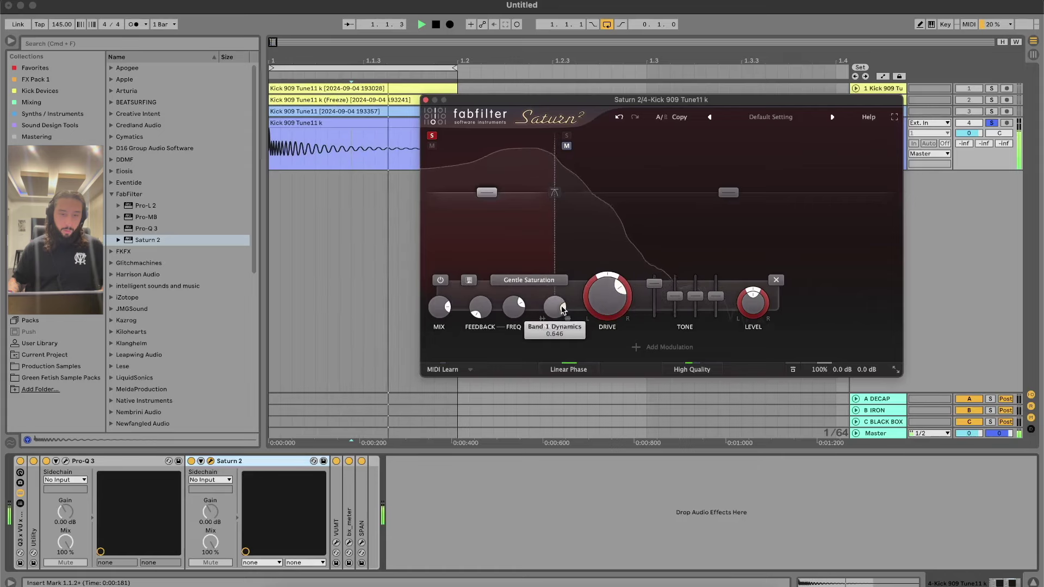
Step: Fine-tune the soloed low band's drive, dynamics and mix by ear, and lower its crossover a little further
drag(608, 300, 614, 278)
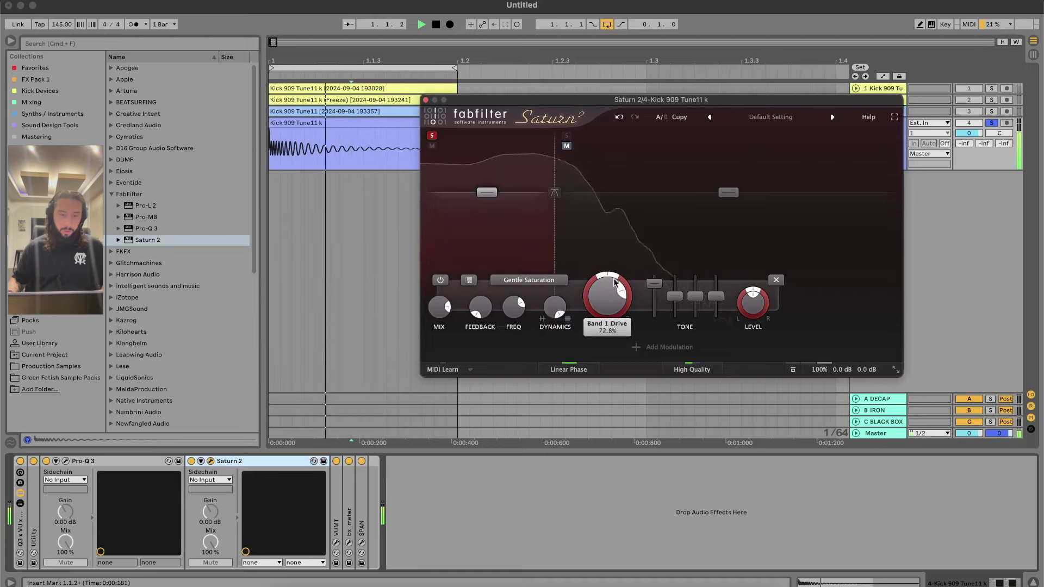
drag(555, 307, 552, 341)
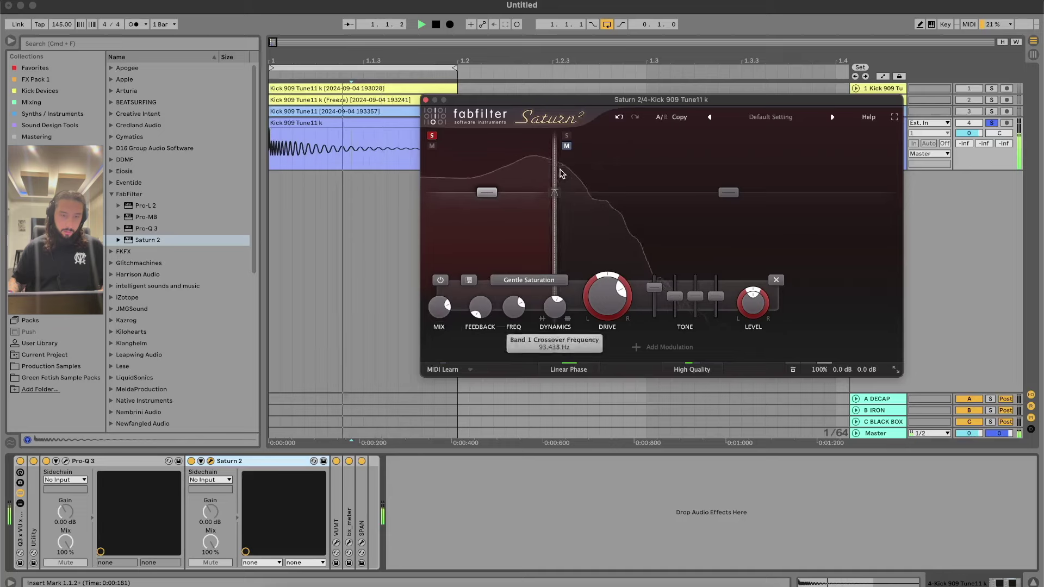
drag(560, 174, 542, 174)
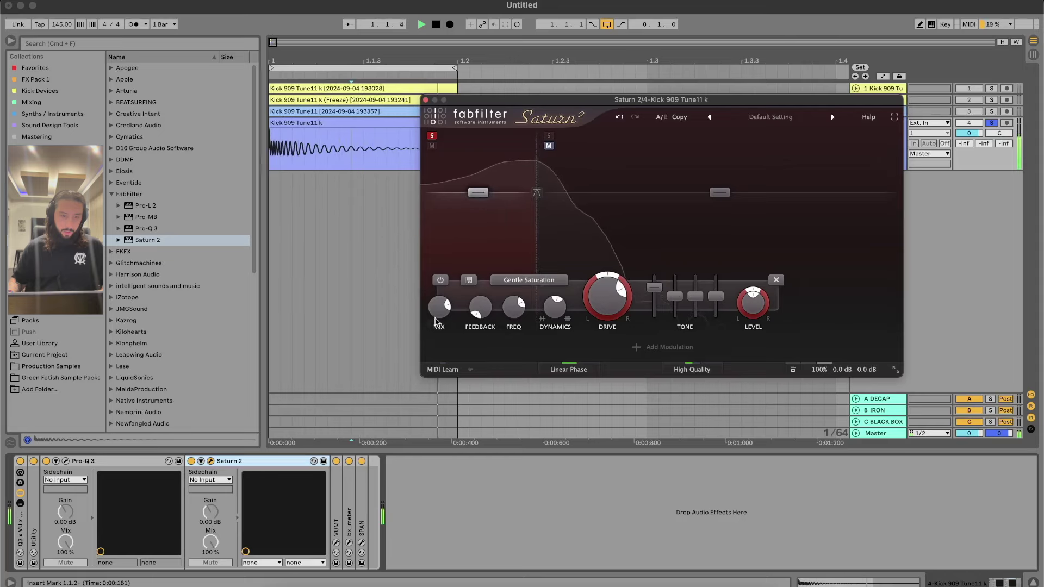
drag(440, 308, 440, 304)
mouse_move(608, 289)
mouse_down()
mouse_move(609, 276)
mouse_move(652, 285)
mouse_move(607, 298)
mouse_up()
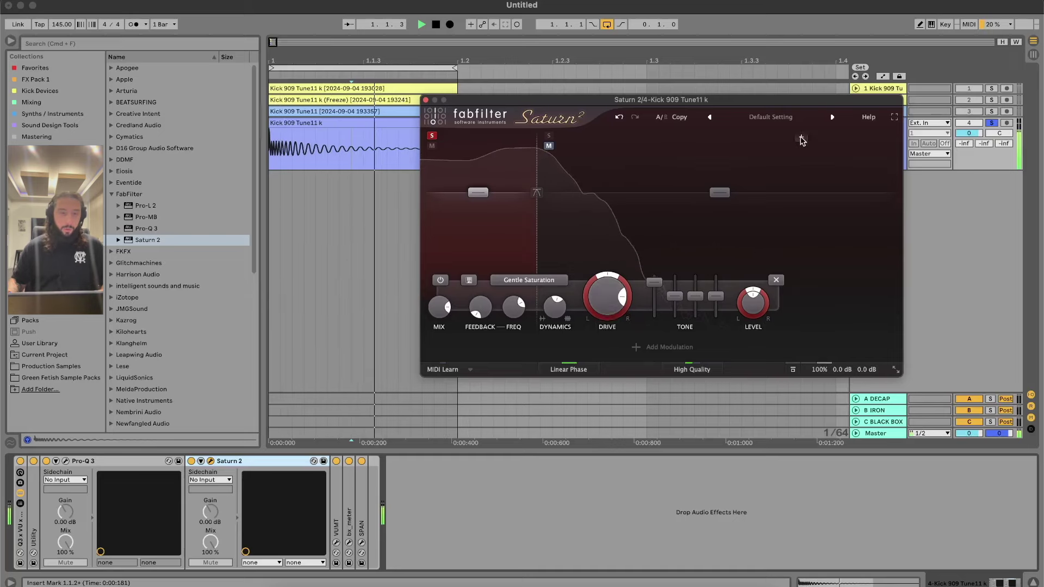
Step: Stop playback, close the Saturn 2 window, and freeze and flatten the kick track to audio
key(space)
click(426, 100)
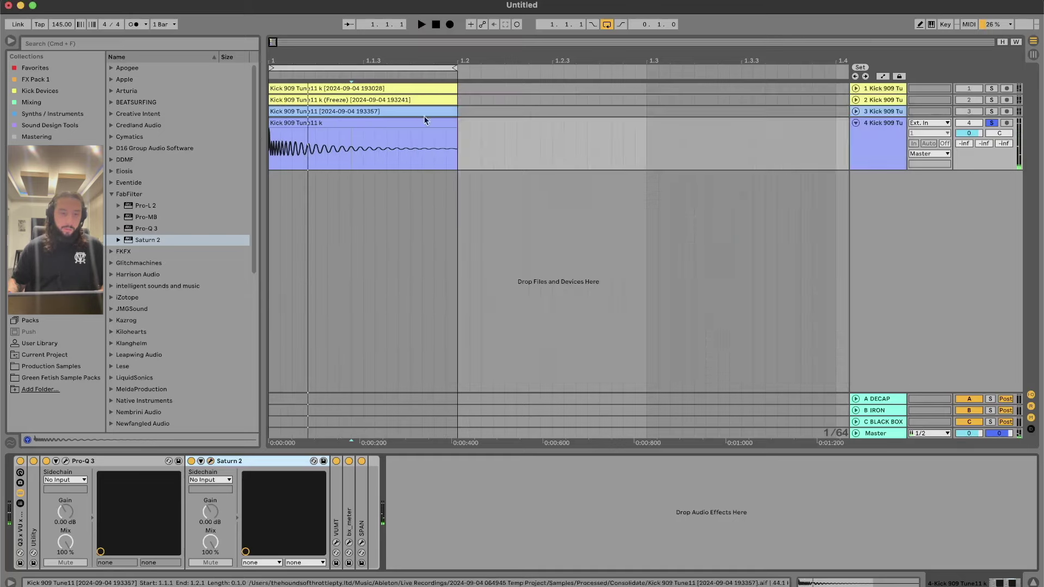
click(423, 123)
right_click(424, 123)
click(482, 306)
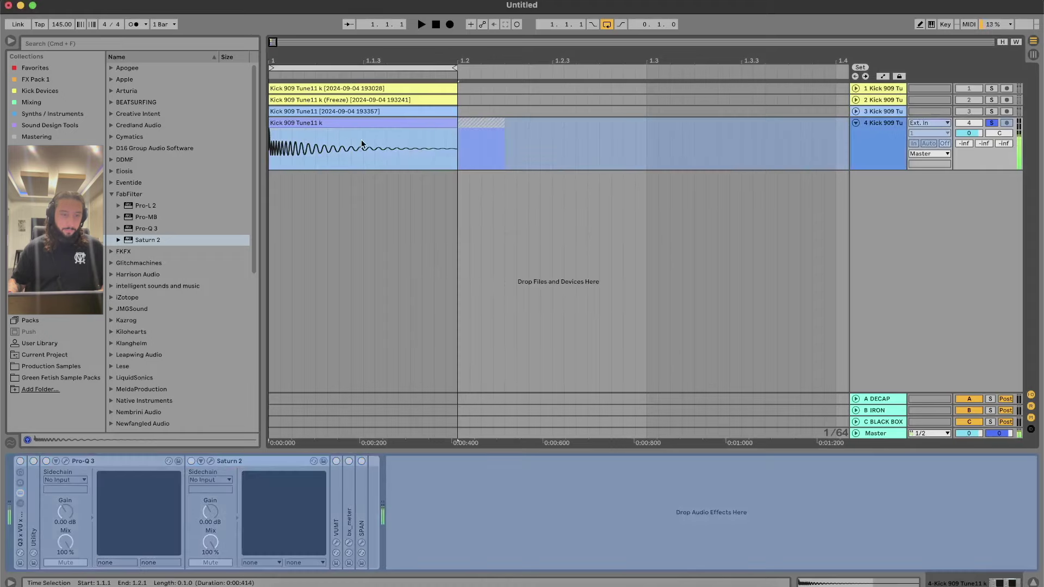
right_click(367, 128)
click(450, 302)
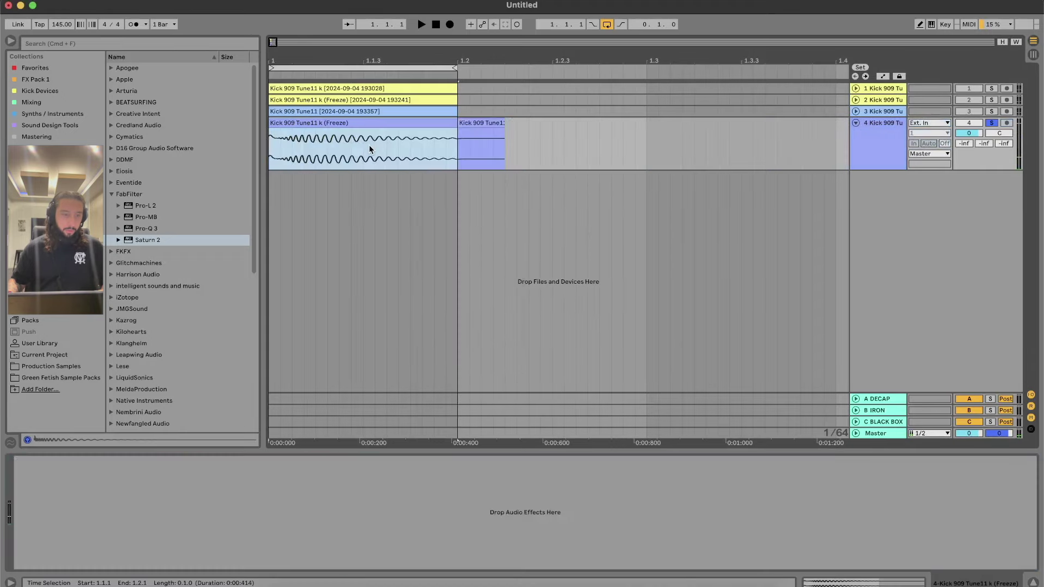
Step: Delete the leftover tail clip after beat 1.2 and consolidate the flattened kick clip
click(457, 149)
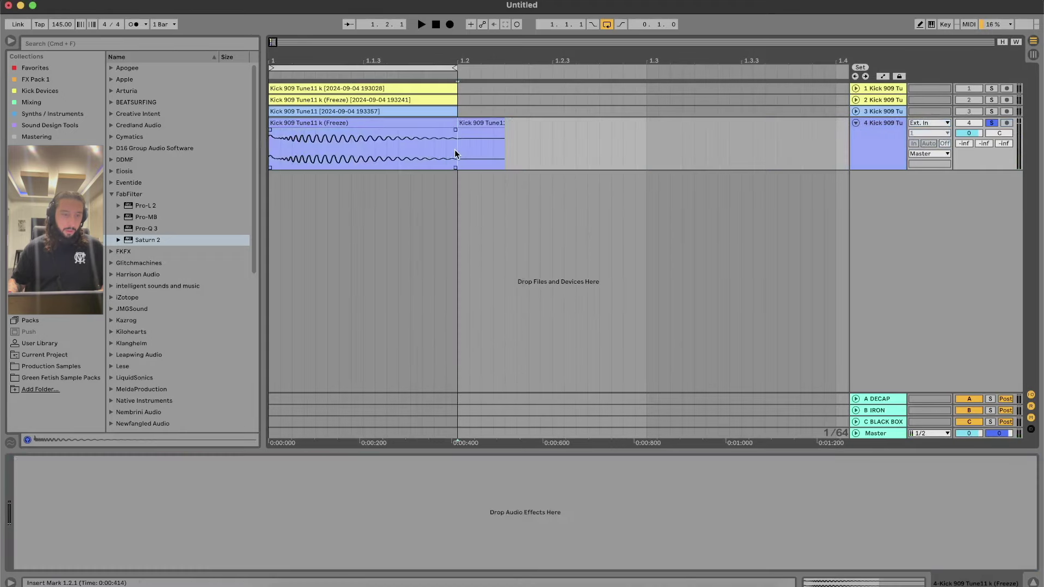
drag(465, 124, 477, 122)
key(Delete)
click(439, 124)
key(super+j)
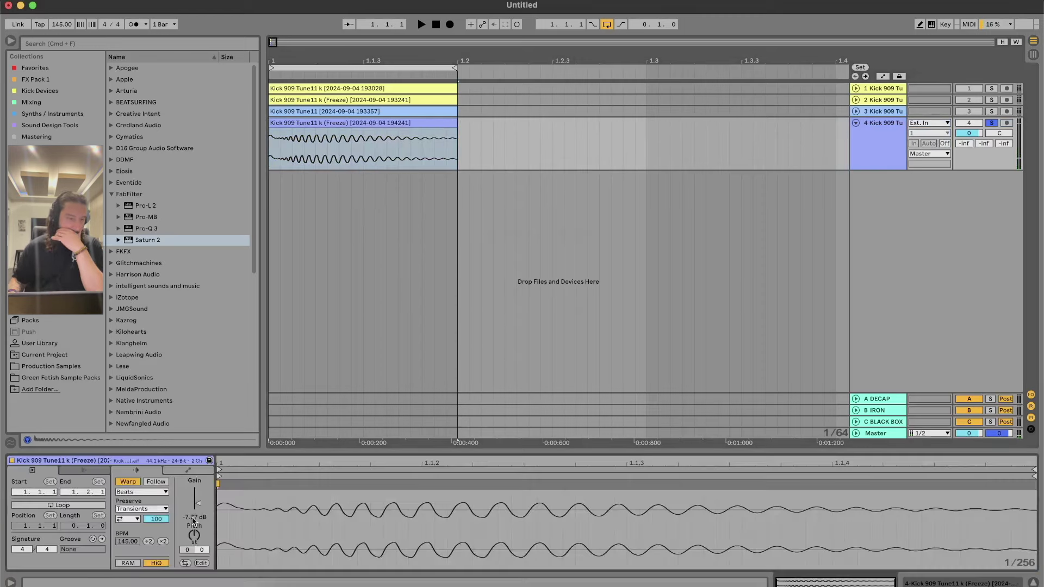
Step: Reset the kick clip's gain to 0.00 dB and add short fades at its start and end
double_click(194, 520)
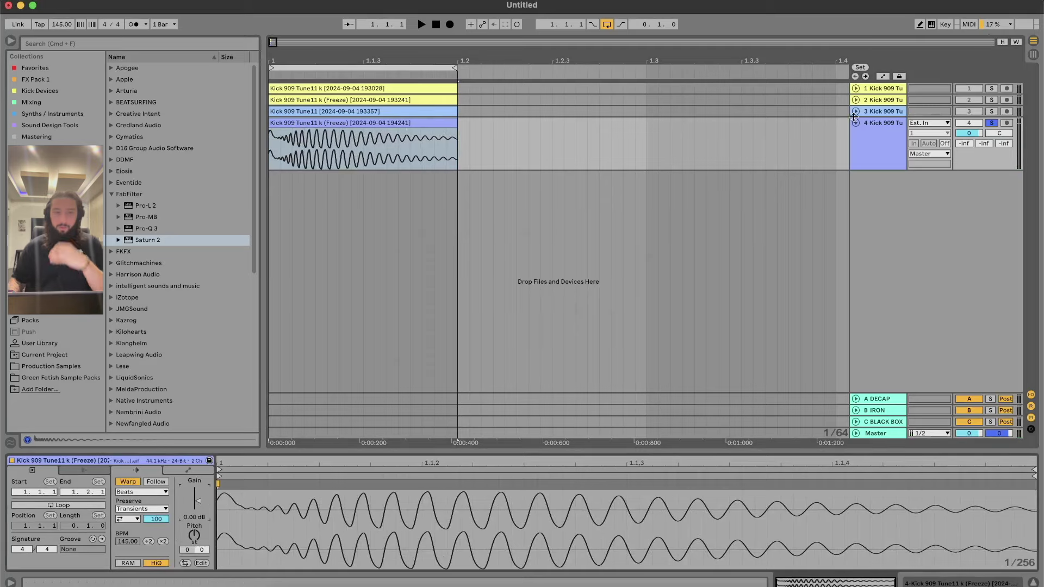
key(space)
drag(271, 131, 284, 131)
drag(455, 130, 450, 131)
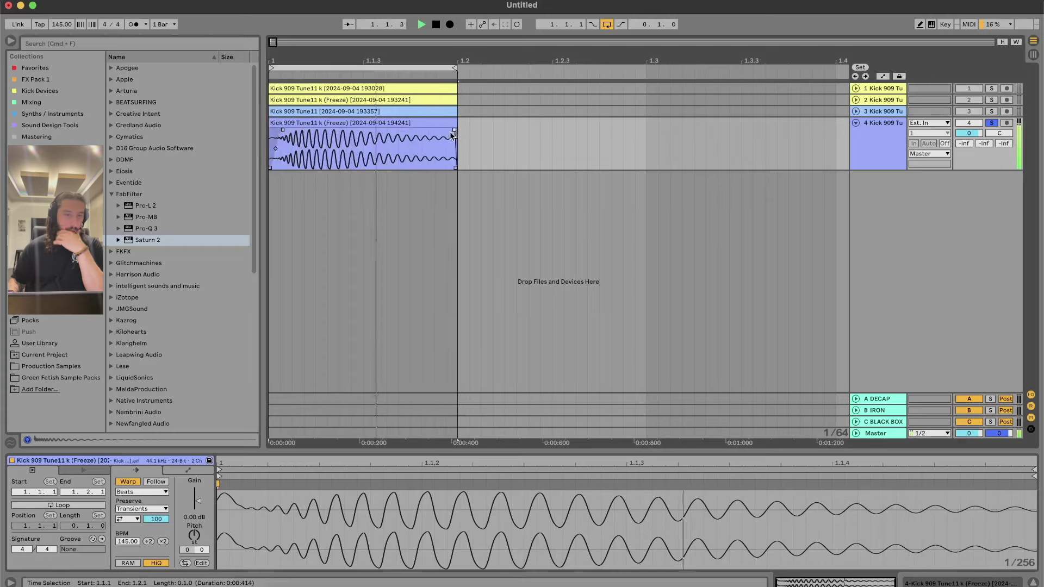
Step: Consolidate the faded kick clip into a new audio clip and stop playback
click(434, 125)
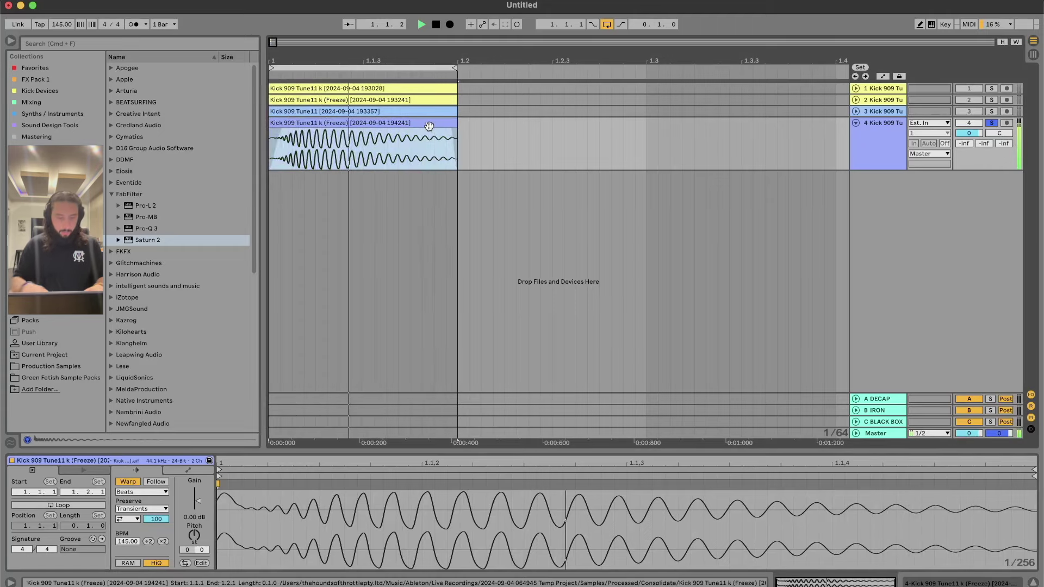
key(super+j)
key(Return)
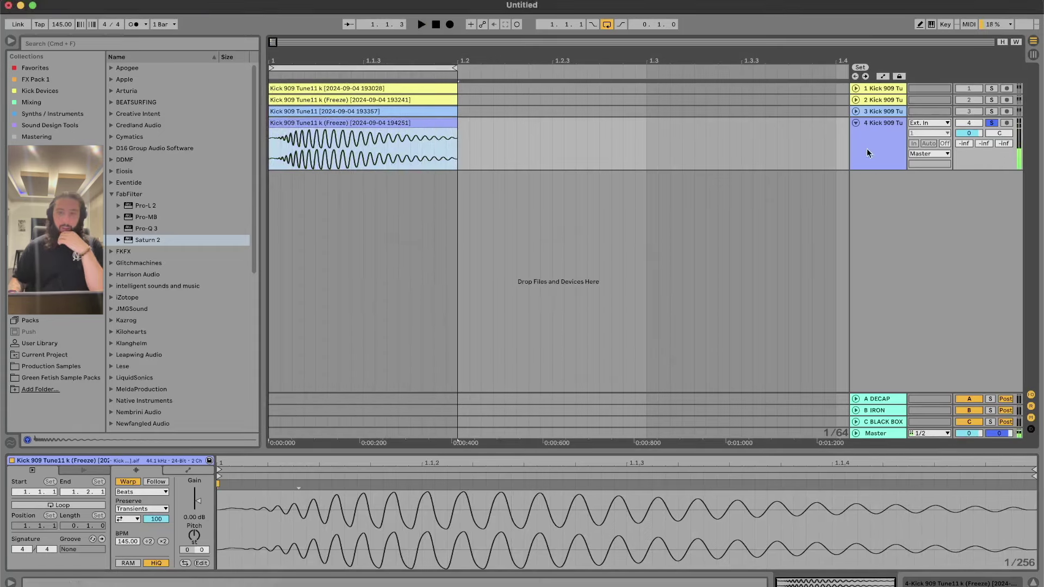
Step: Insert a new audio track below track 4
right_click(867, 151)
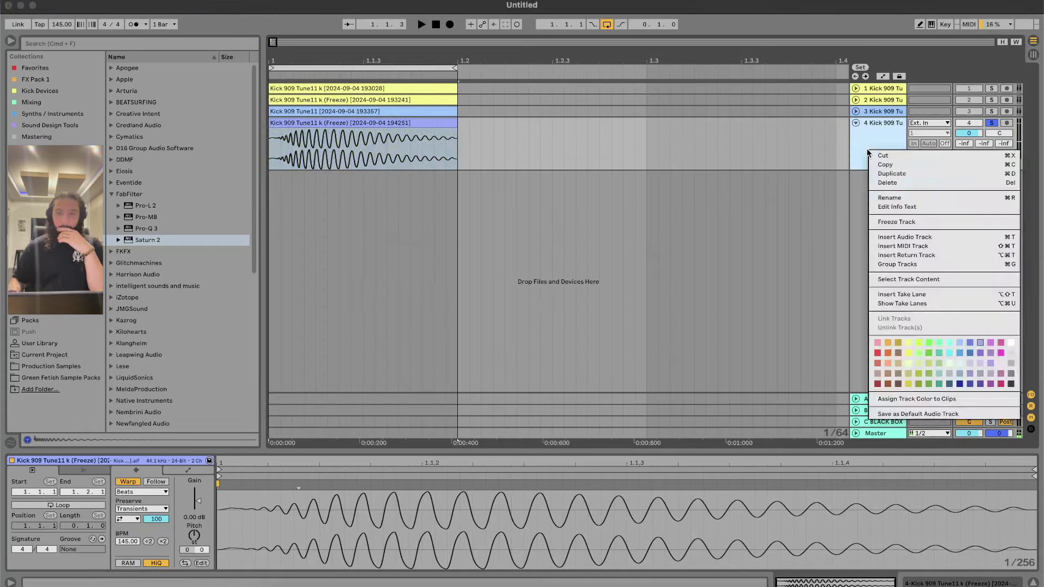
click(901, 238)
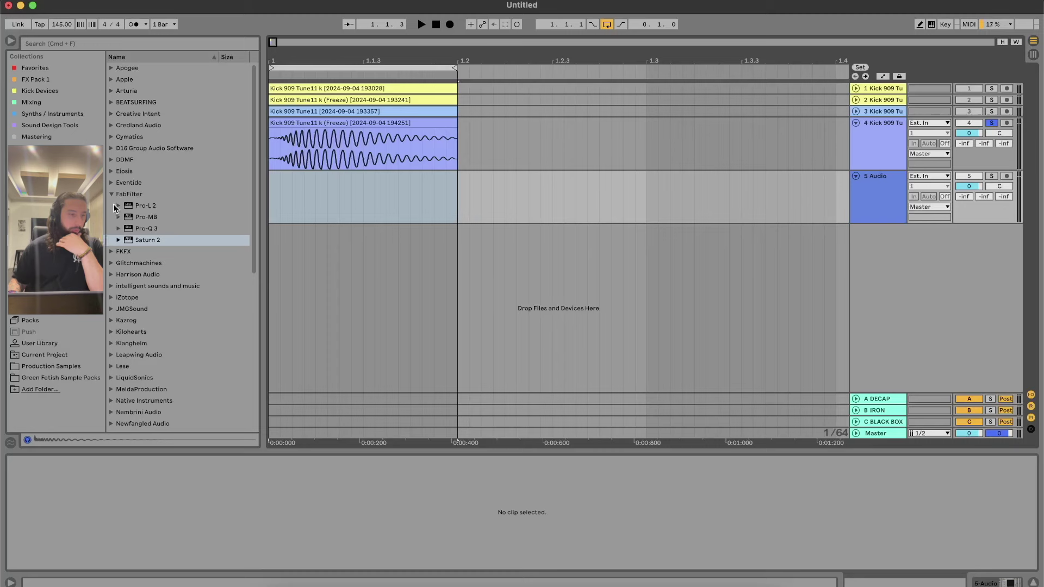
Step: Audition kick drums in Green Fetish Sample Packs and add GFR_EAS_KICK14 [145].wav to the start of audio track 5
click(66, 378)
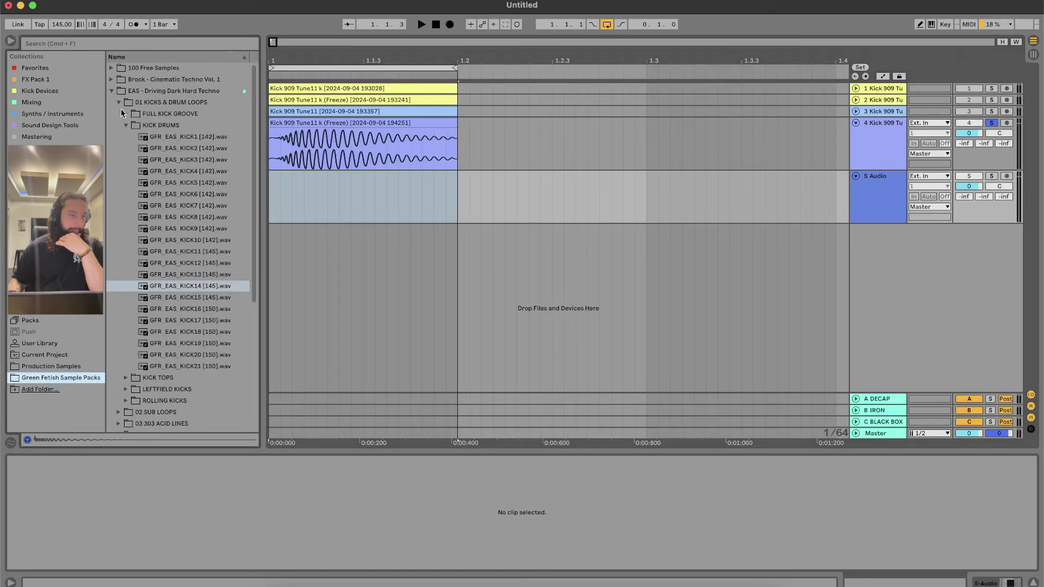
click(195, 263)
click(205, 228)
click(204, 264)
click(188, 286)
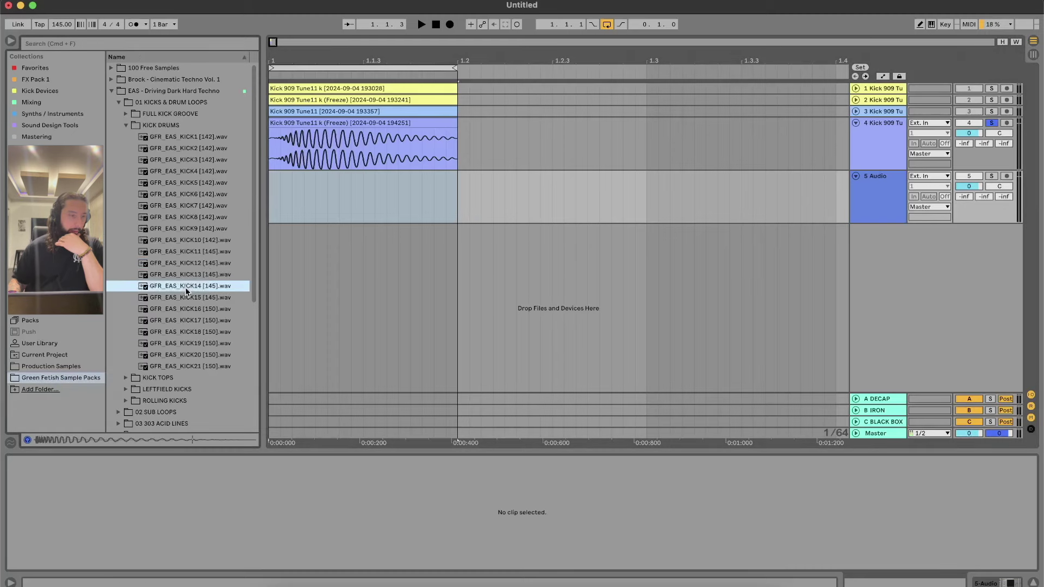
click(189, 309)
drag(188, 286, 273, 206)
Step: Delete the silence before the transient at the start of the GFR_EAS_KICK14 [145] clip
scroll(273, 206, up, 15)
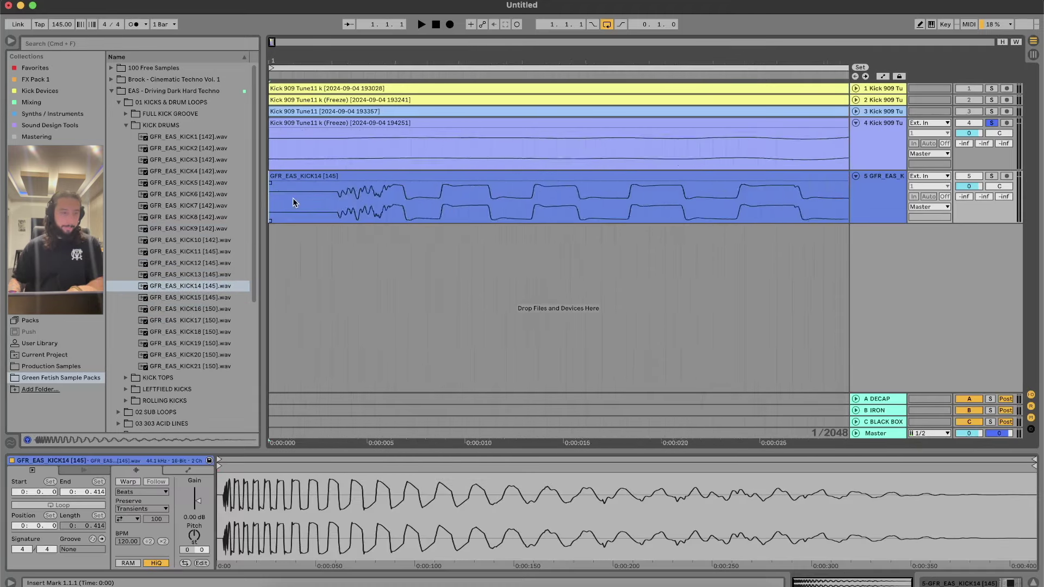
drag(443, 208, 269, 208)
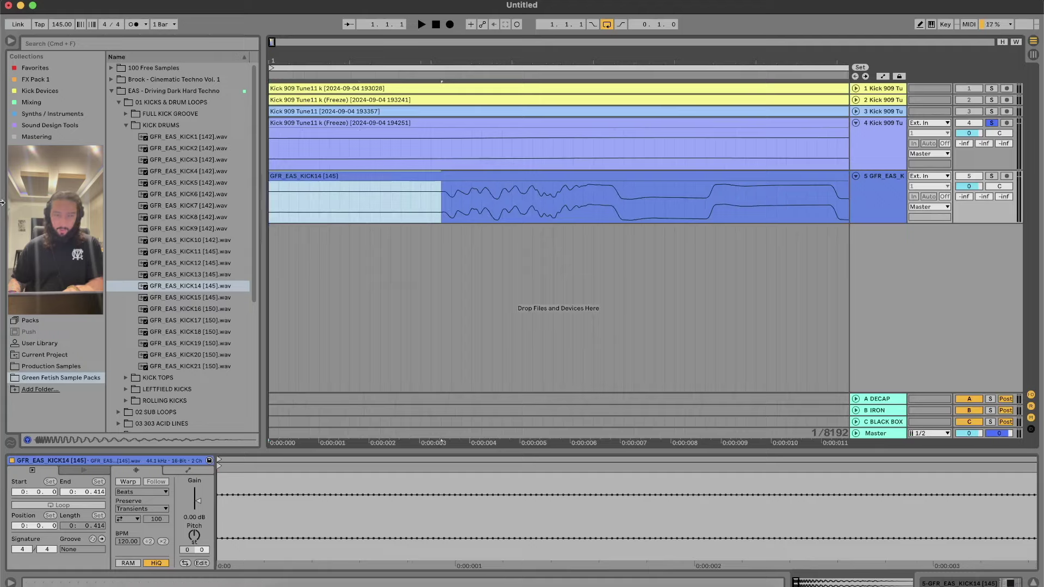
key(Delete)
scroll(381, 220, down, 5)
scroll(389, 204, down, 6)
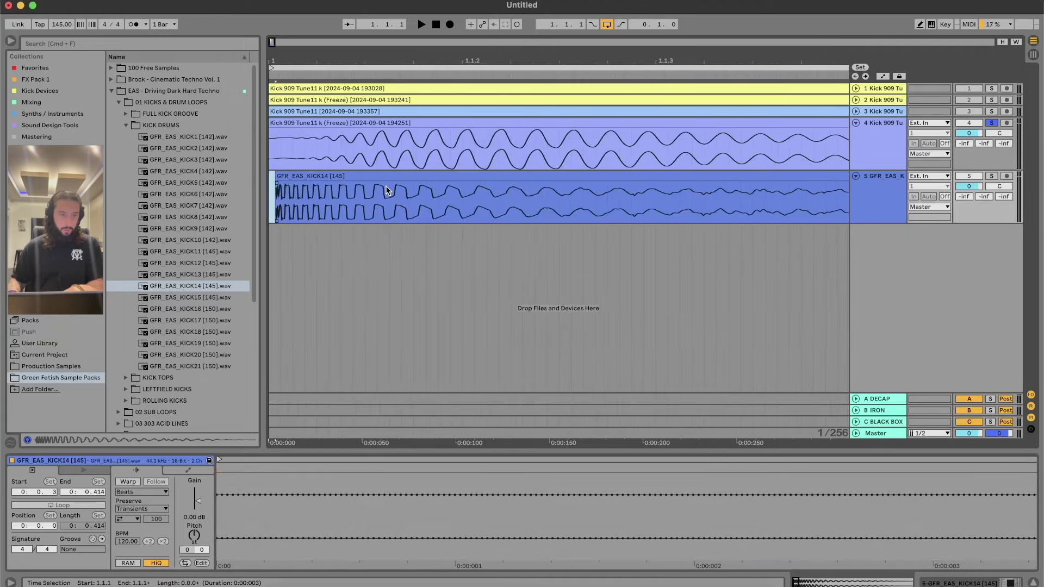
Step: Consolidate the trimmed GFR_EAS_KICK14 section from 1.1.1 to 1.2.1 into a new one-beat clip
click(389, 183)
scroll(392, 191, down, 6)
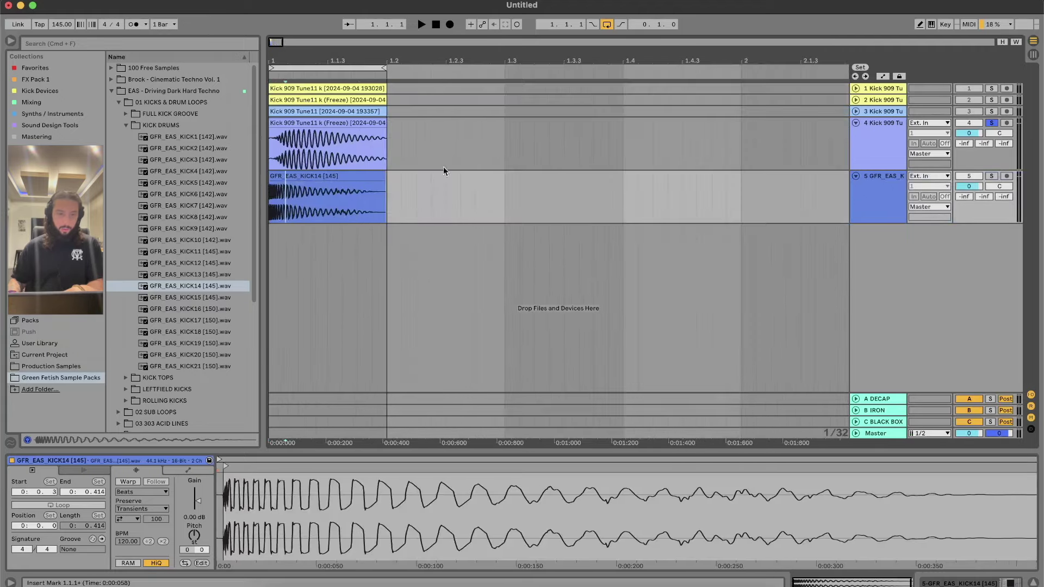
key(super+j)
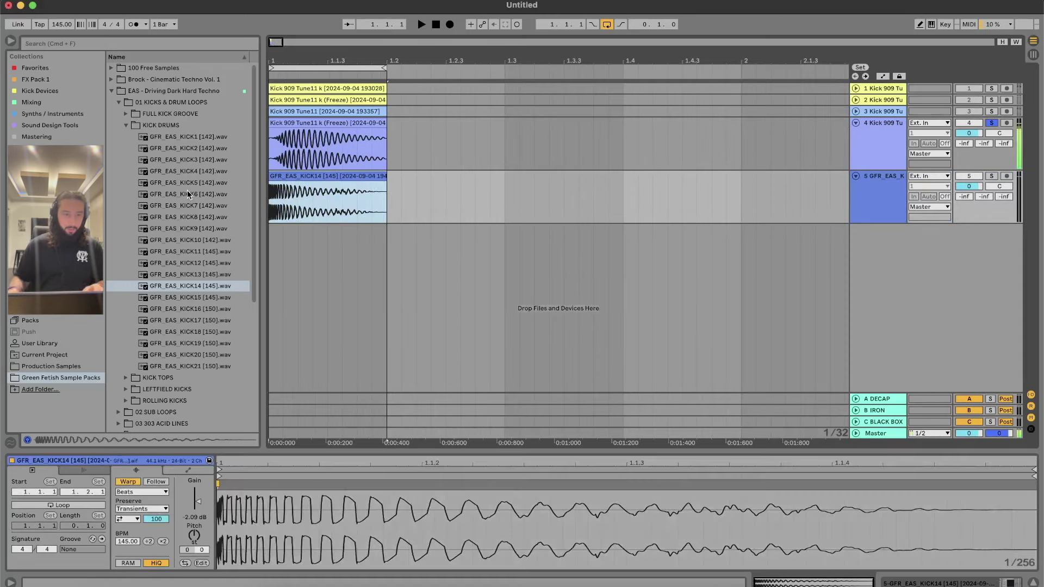
Step: Place the GFR_EAS_KICK14 track above the resampled 909 track and solo both so they play together
click(893, 145)
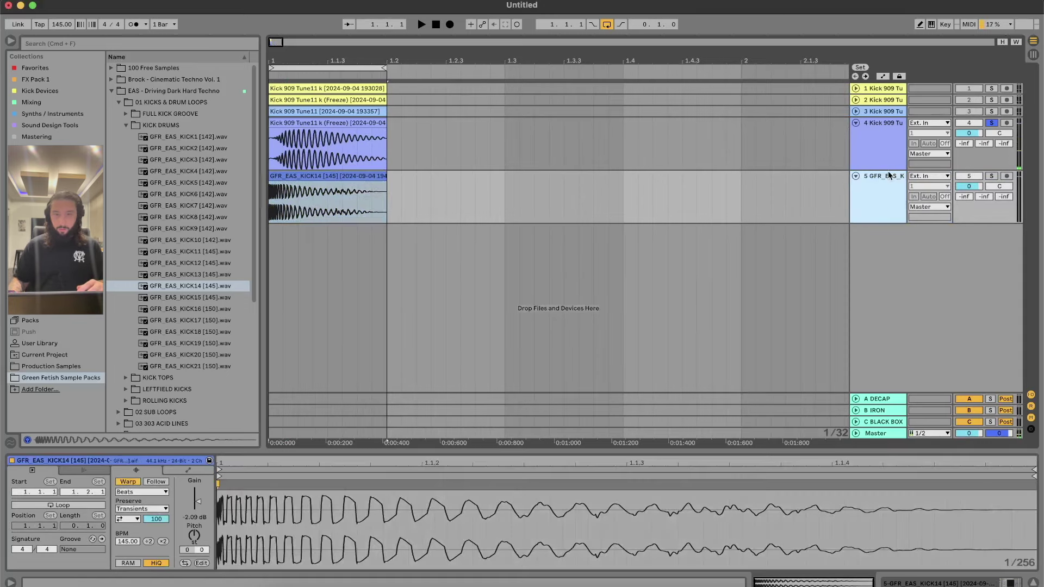
drag(545, 155, 538, 154)
click(355, 123)
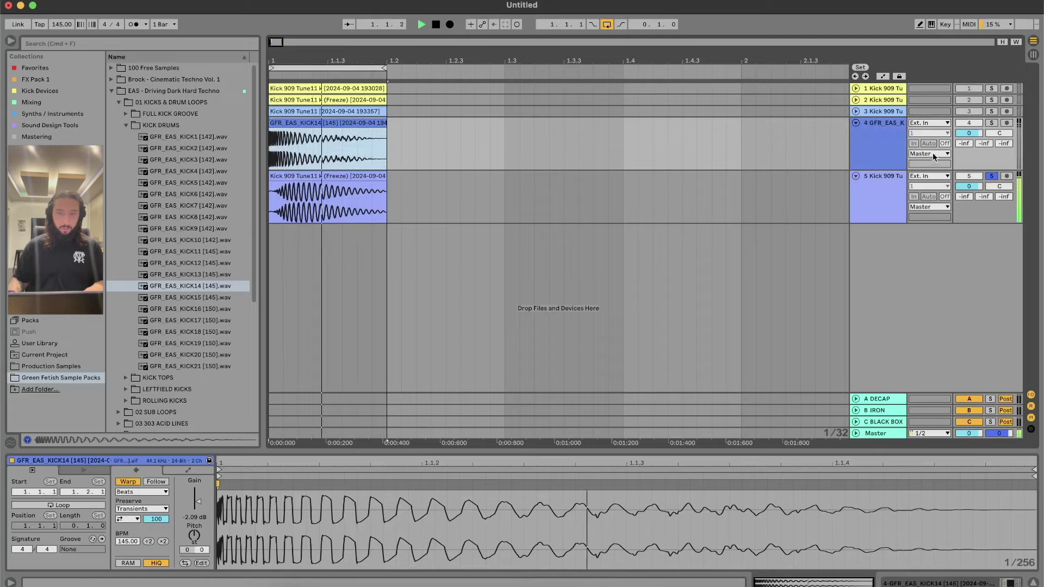
click(991, 123)
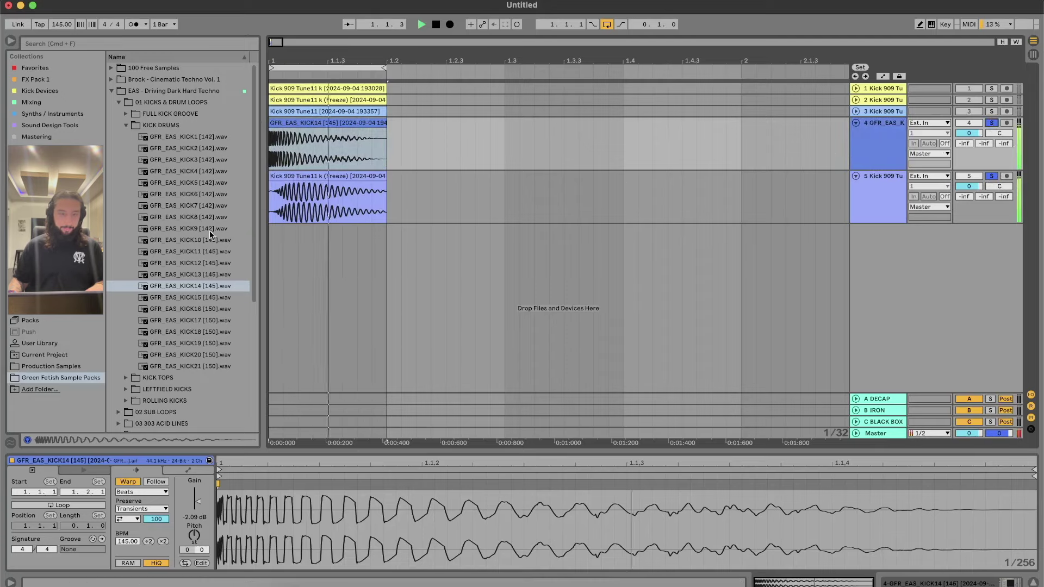
Step: Duplicate the first half of the 909 low-end clip, 1.1.1 to 1.1.3, over its second half
click(313, 211)
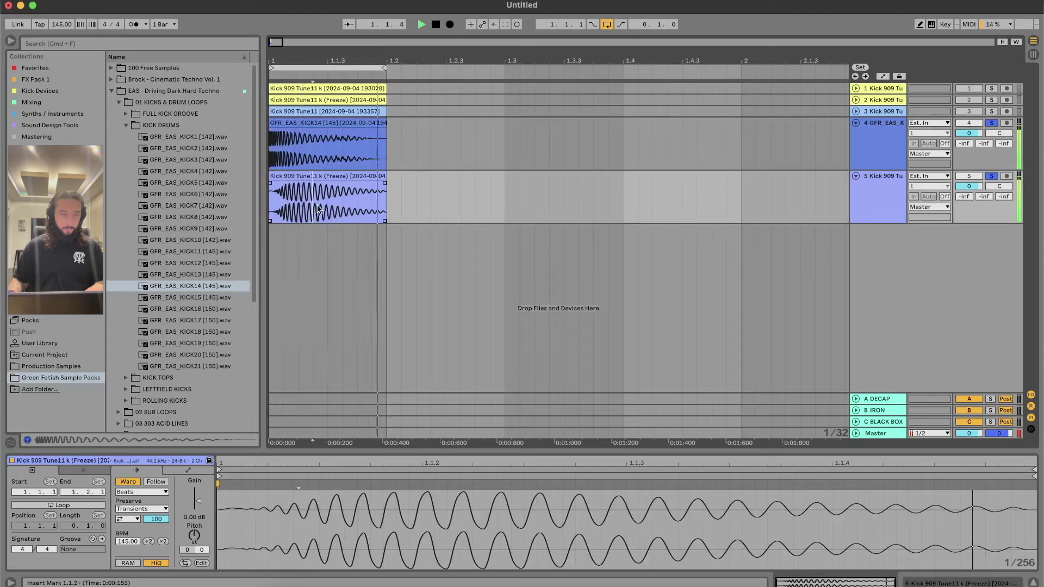
drag(325, 208, 237, 206)
key(super+d)
click(296, 179)
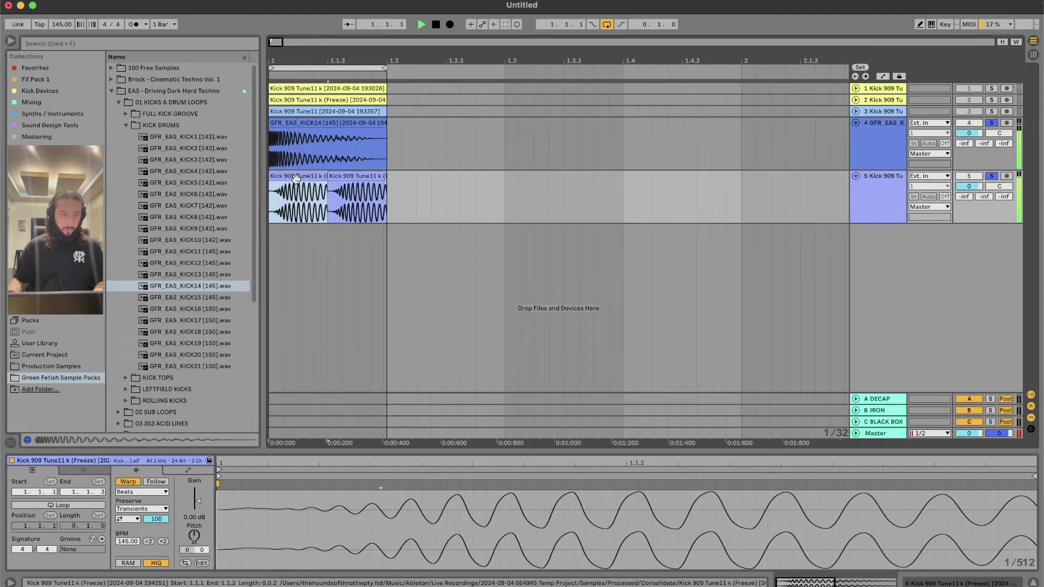
Step: Unsolo the GFR_EAS_KICK14 track and adjust the fades where the two halves of the low-end clip meet
click(991, 123)
click(318, 177)
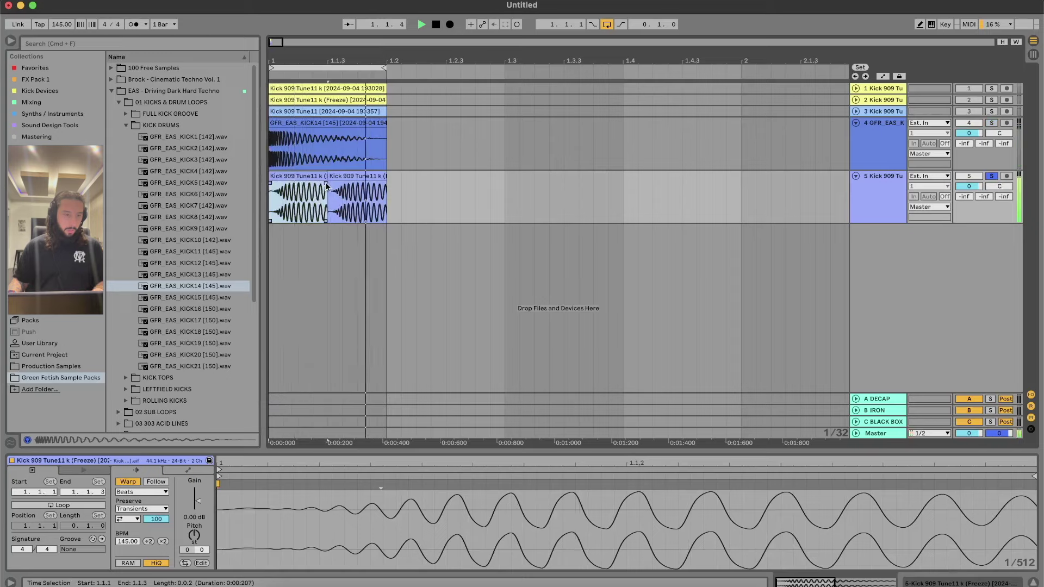
click(353, 204)
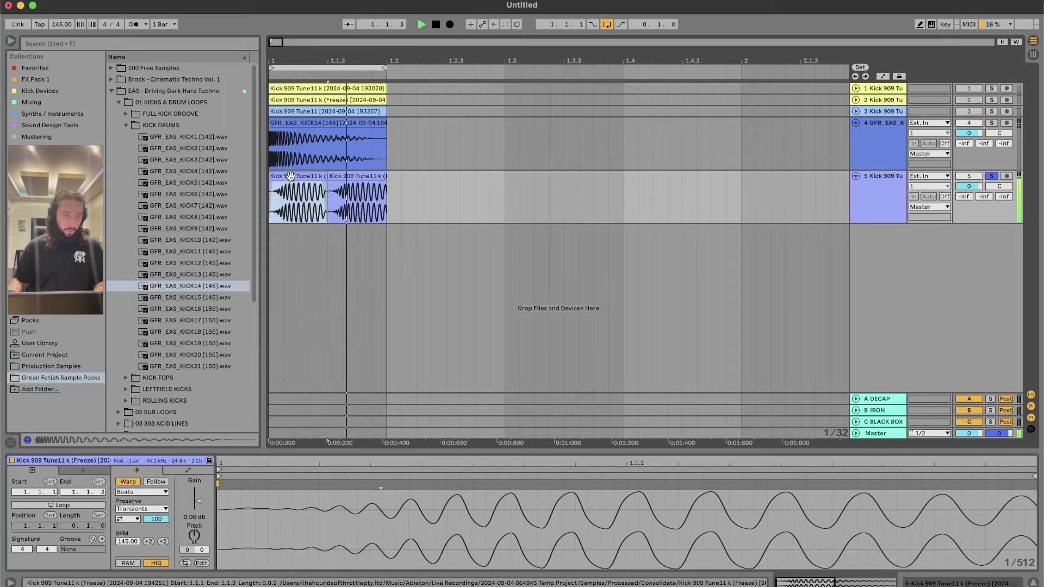
drag(335, 184, 336, 183)
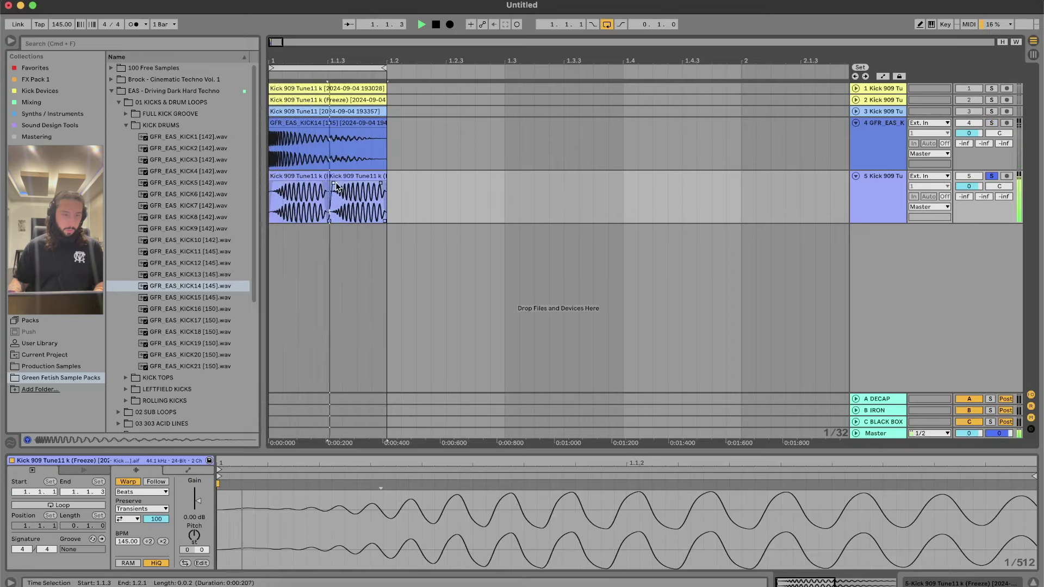
Step: Unsolo the 909 low-end track and lower its volume to -2.0 dB
click(992, 176)
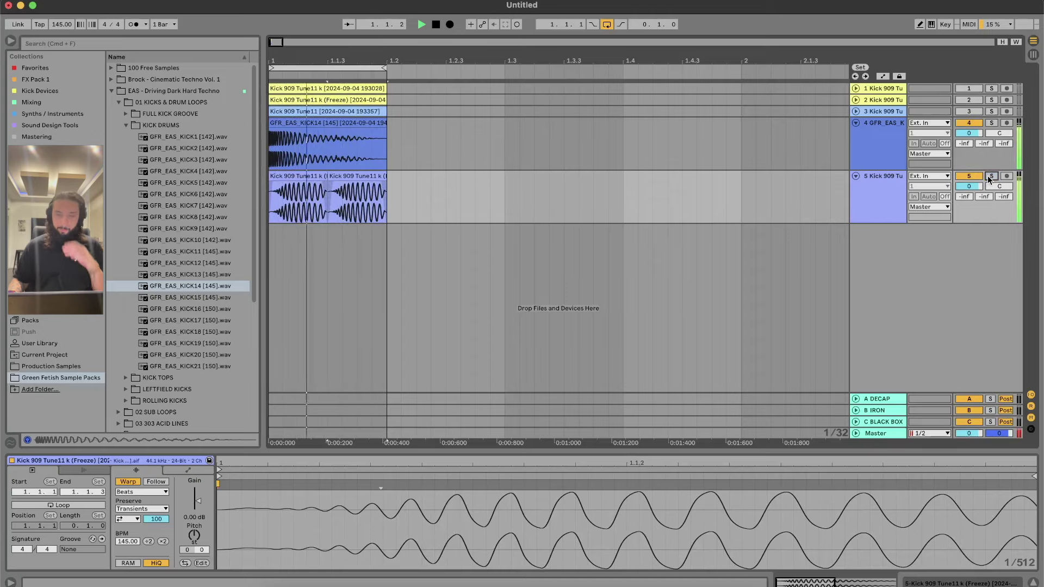
drag(972, 186, 976, 189)
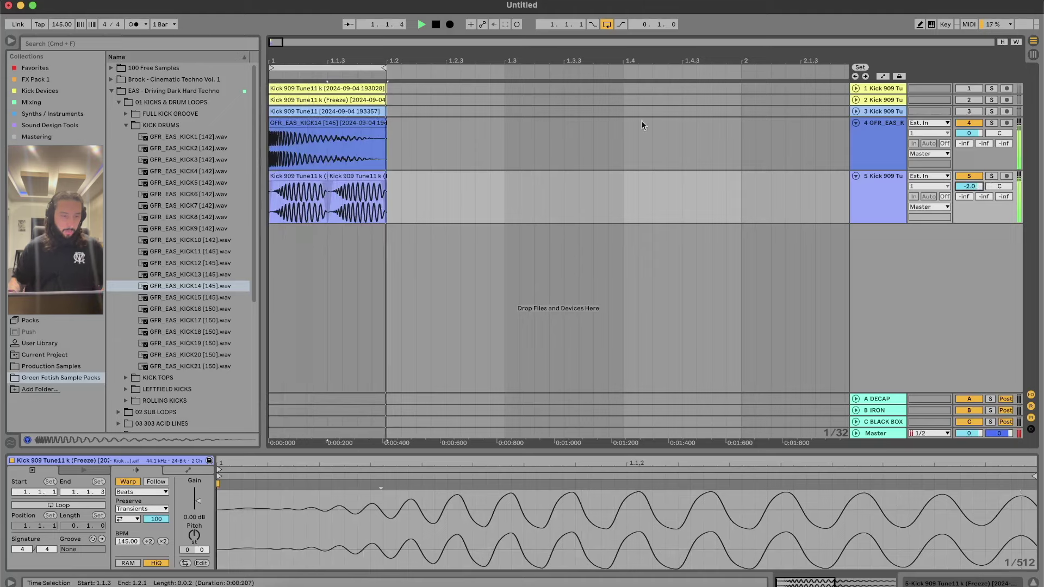
Step: Duplicate the low-end section from 1.1.1 to 1.1.2 three times to fill the beat, and play it with the kick
drag(301, 200, 220, 205)
key(super+d)
key(super+d)
key(super+d)
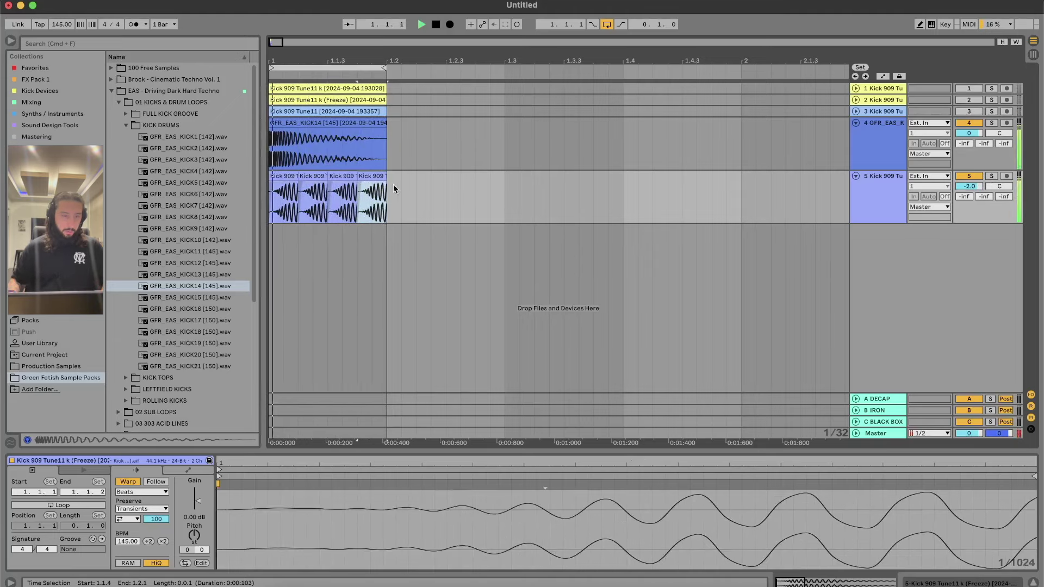
click(316, 192)
click(303, 188)
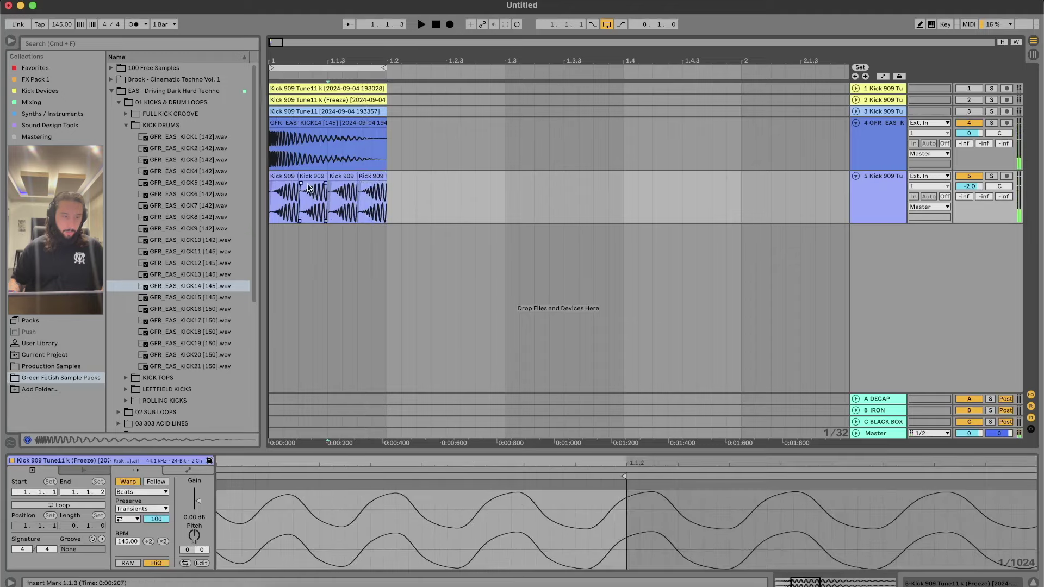
key(space)
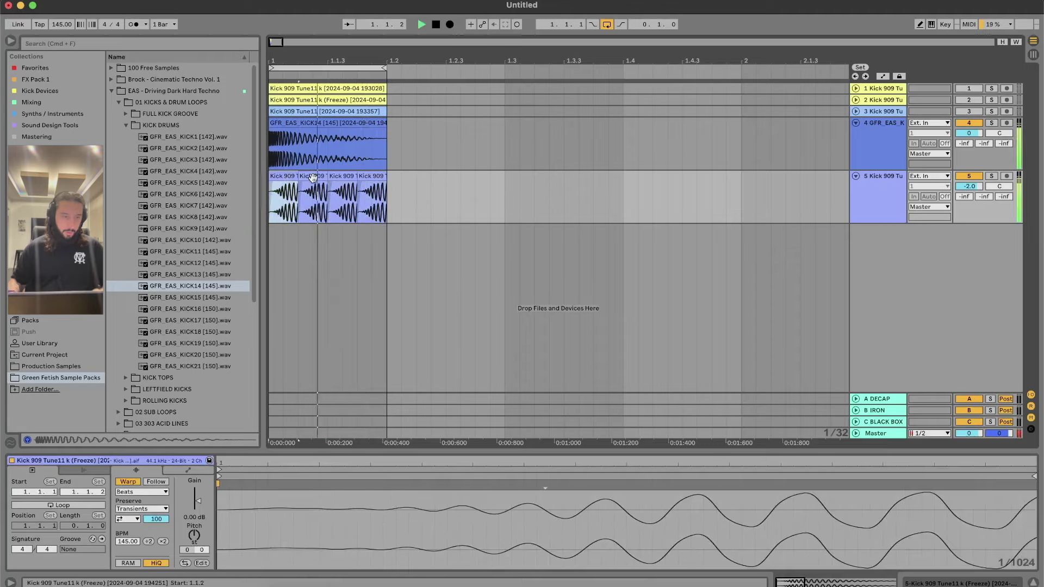
key(space)
Step: Consolidate the four repeated low-end clips into one clip and play the loop
drag(383, 207, 218, 208)
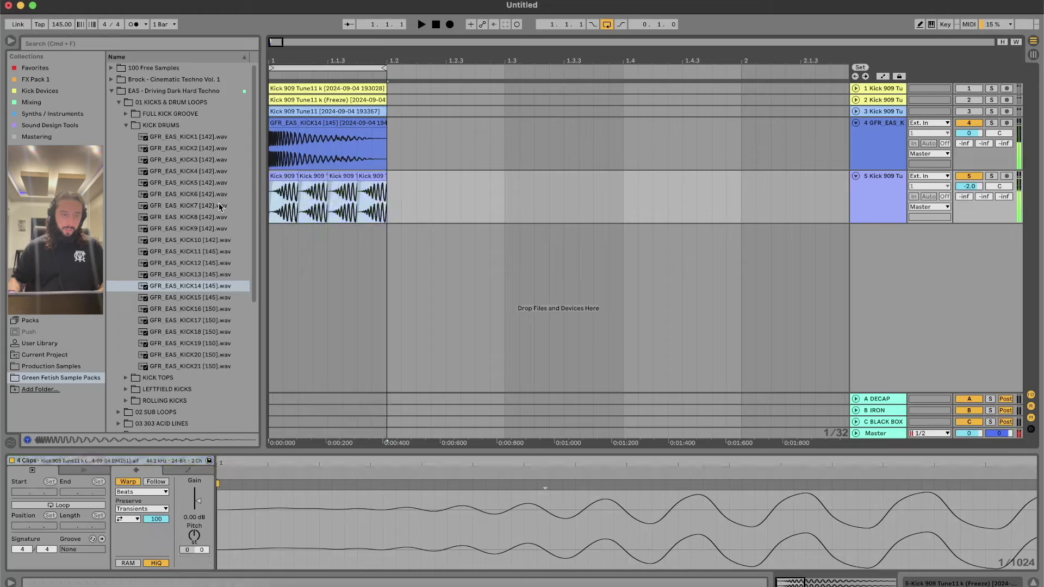
key(super+j)
key(space)
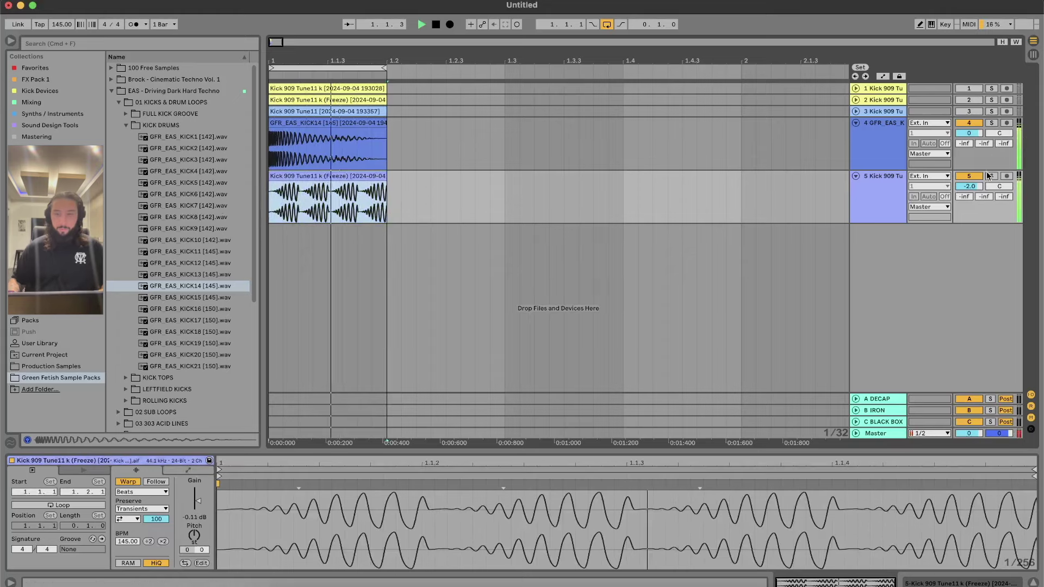
Step: Audition the consolidated low-end pattern in solo, then together with the GFR_EAS_KICK14 layer
drag(298, 206, 393, 205)
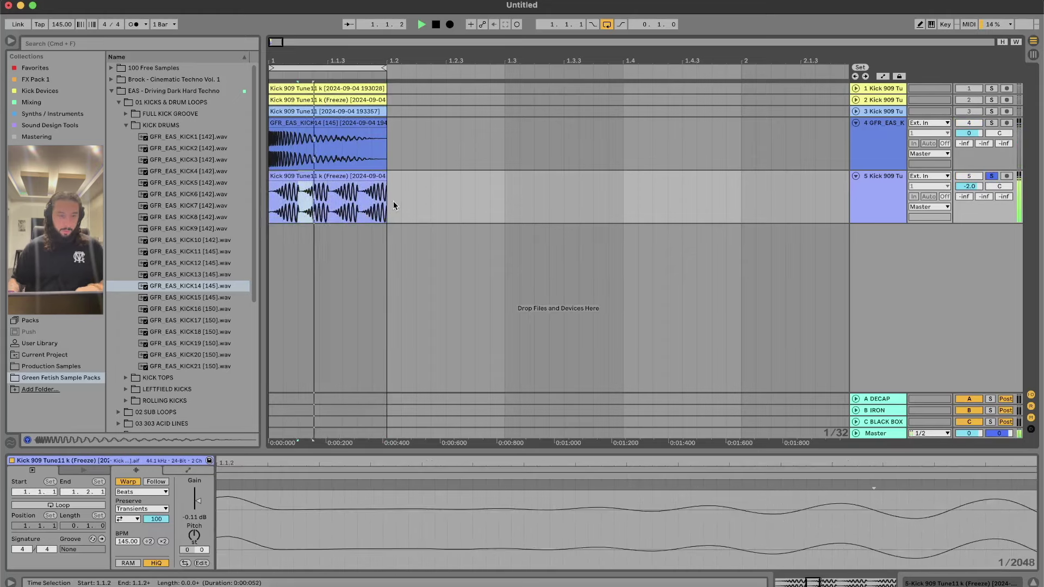
click(374, 174)
key(super+n)
key(Escape)
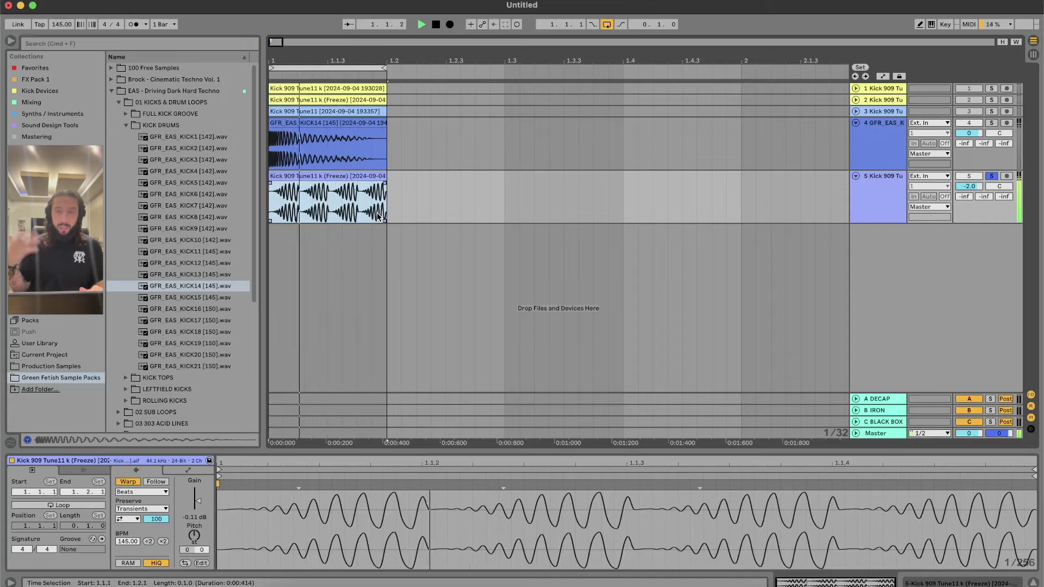
click(992, 177)
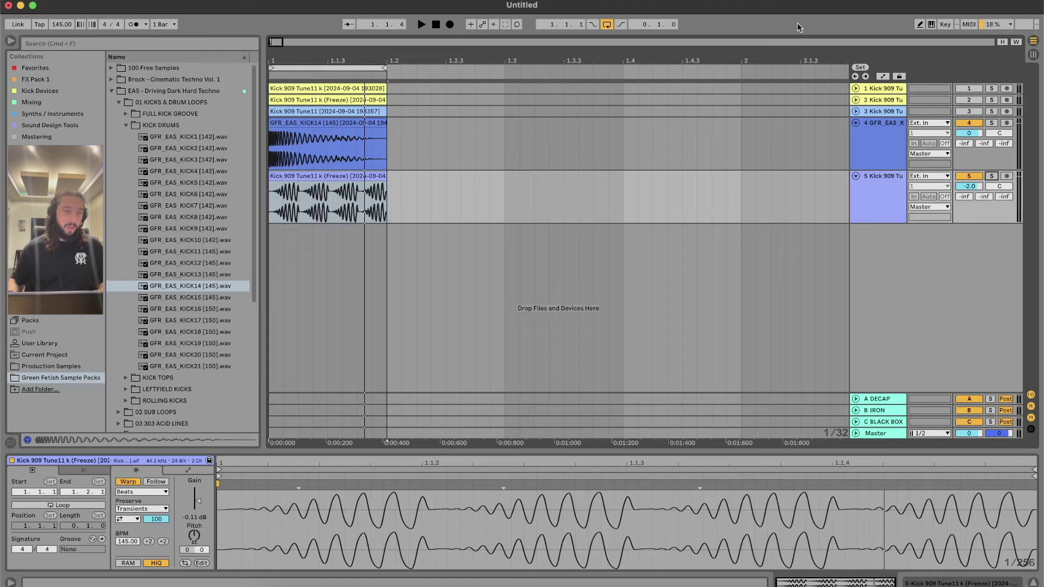
Step: Solo the kick on track 1, open its Saturn 2 and browse the low band's Transformer and FX saturation styles
click(881, 89)
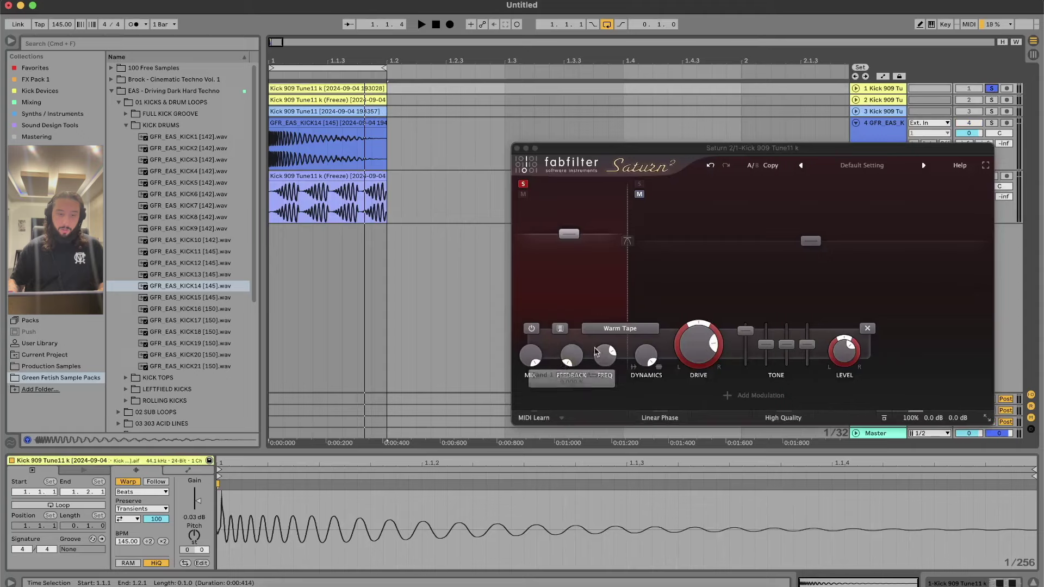
click(625, 329)
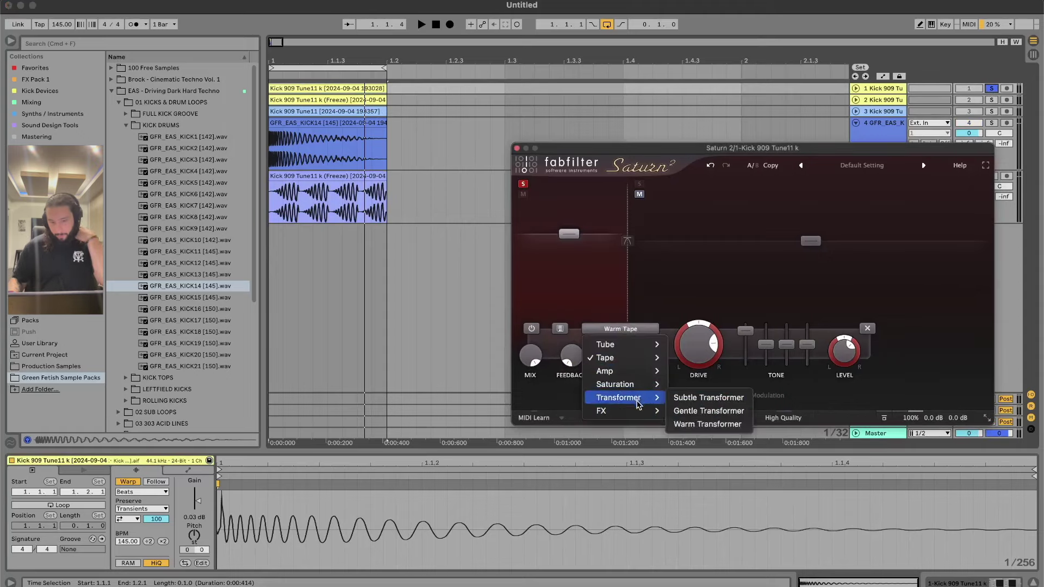
mouse_move(637, 411)
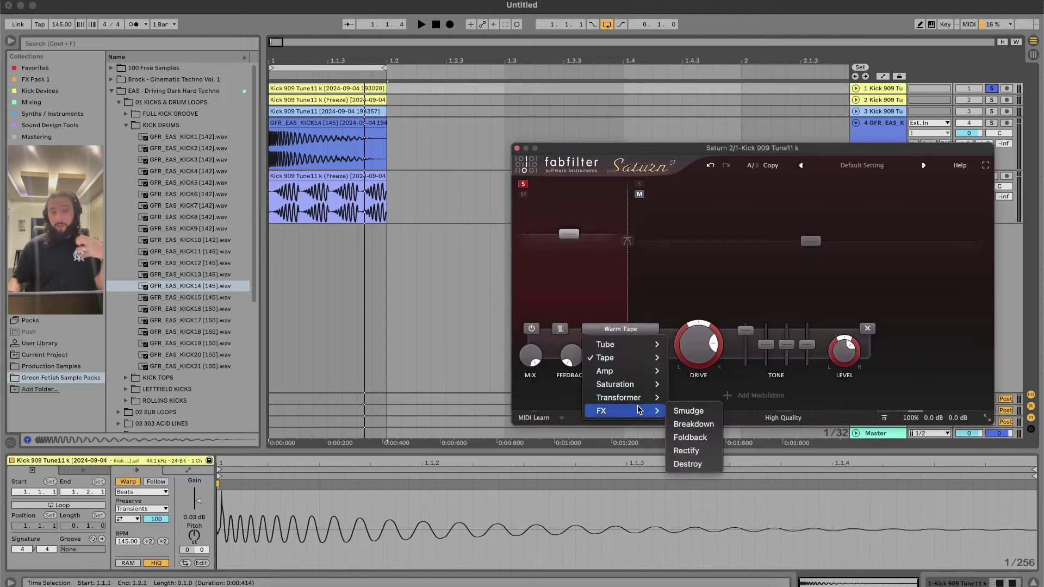
key(Escape)
Step: Raise the low band's drive in Saturn 2 and its feedback amount to about 99% while the kick plays
key(space)
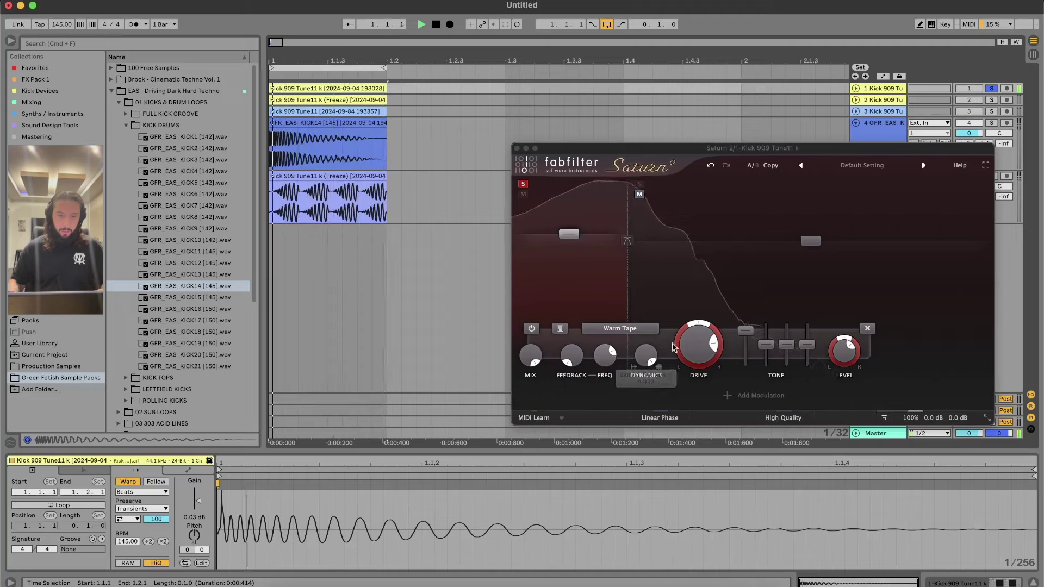
drag(694, 346, 696, 315)
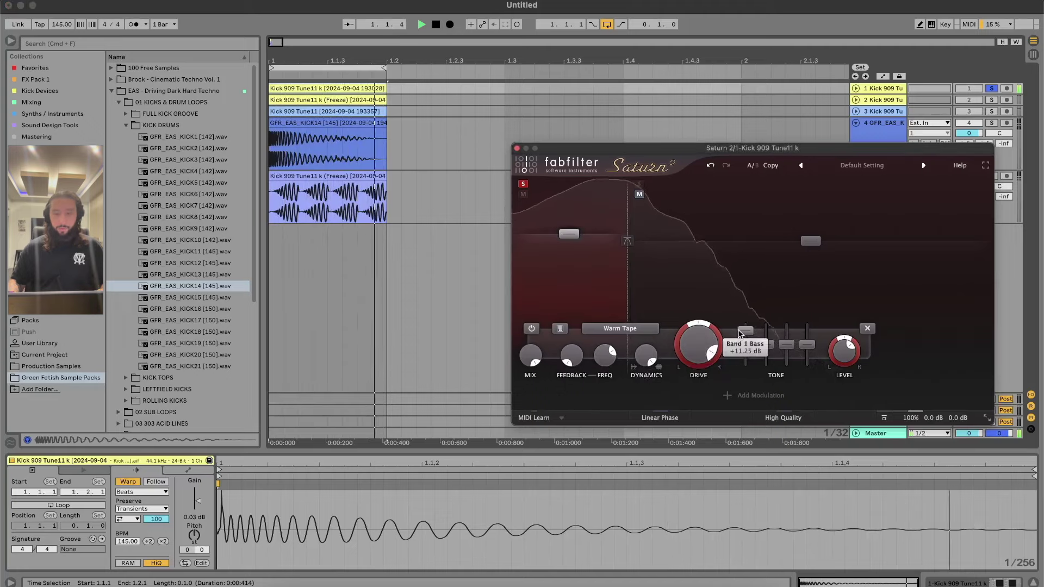
mouse_move(738, 332)
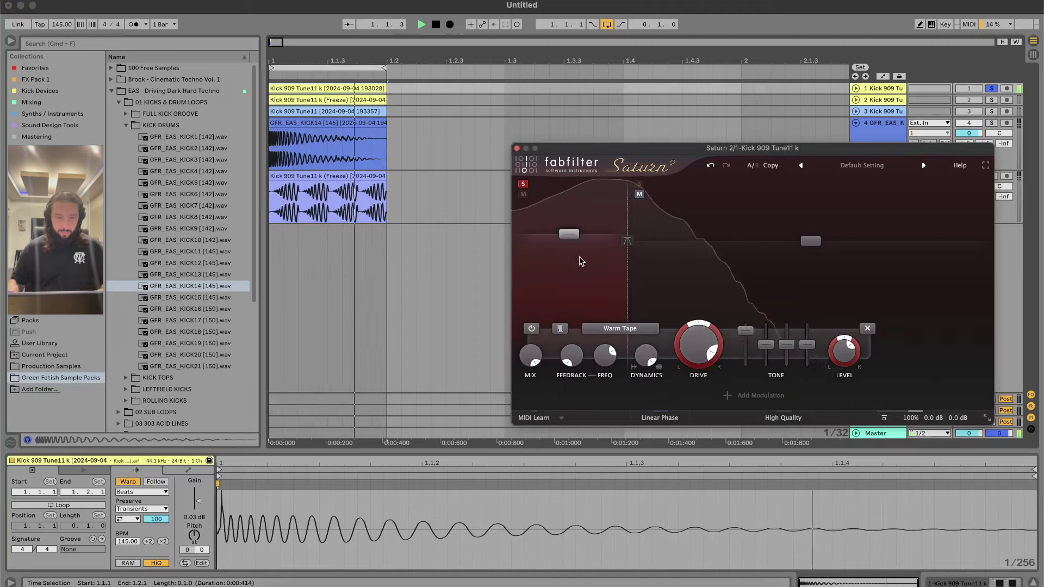
mouse_move(567, 237)
drag(570, 356, 582, 256)
drag(573, 359, 578, 326)
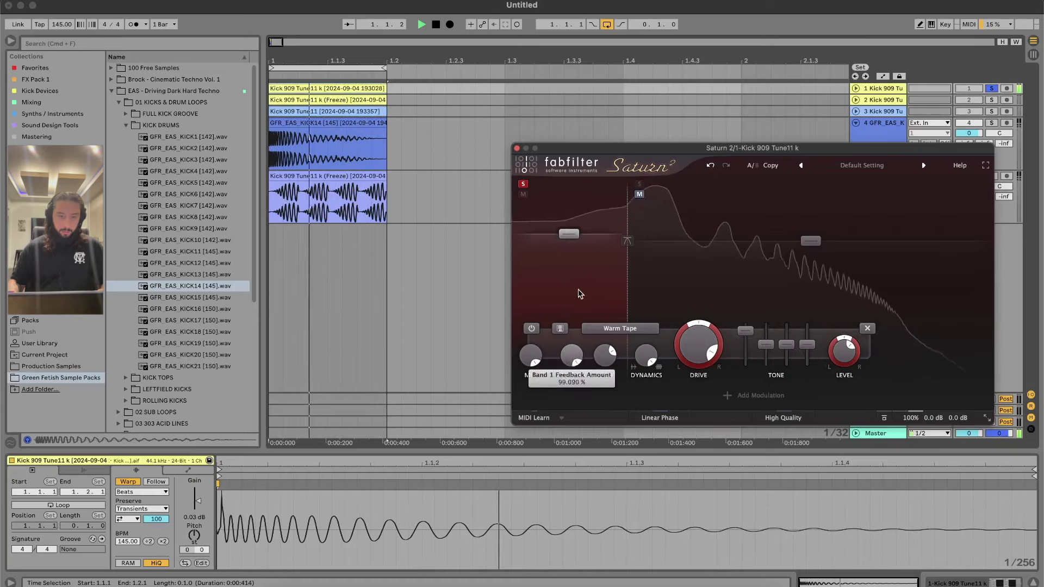
click(639, 326)
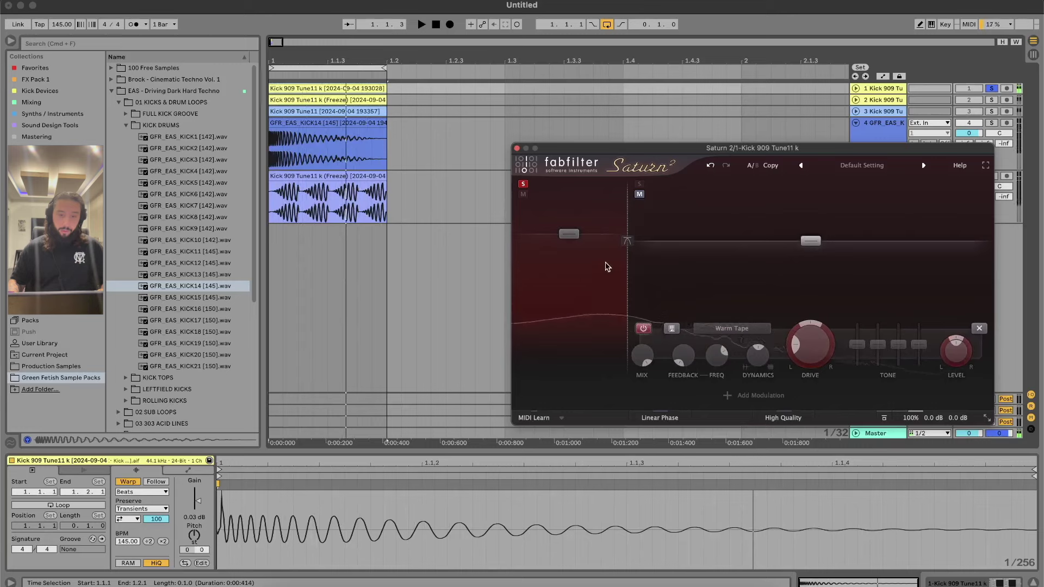
Step: Change the low band's saturation style in Saturn 2 to British Rock Amp and adjust its tone and drive while the kick plays
click(603, 327)
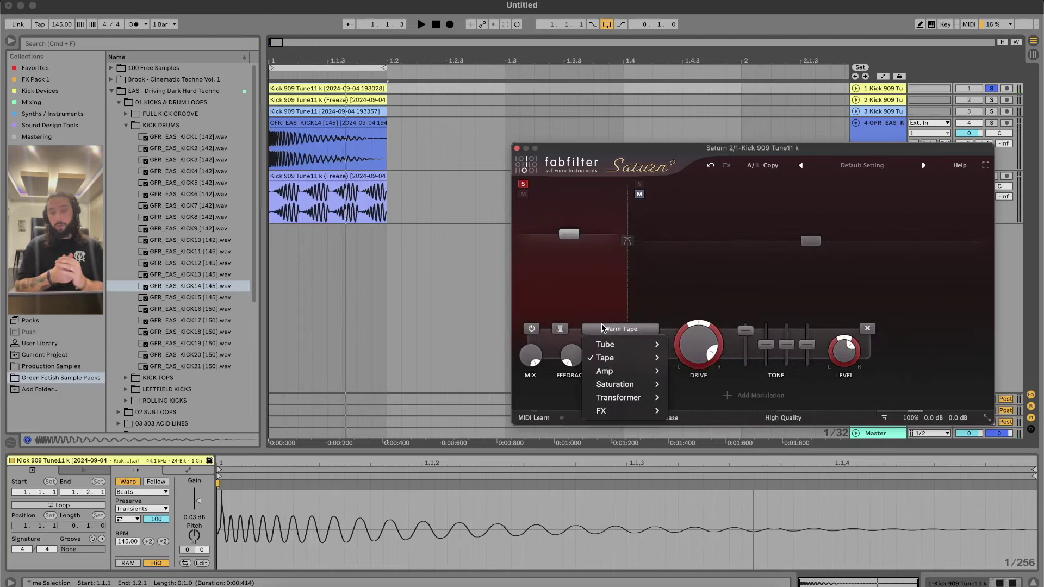
mouse_move(625, 371)
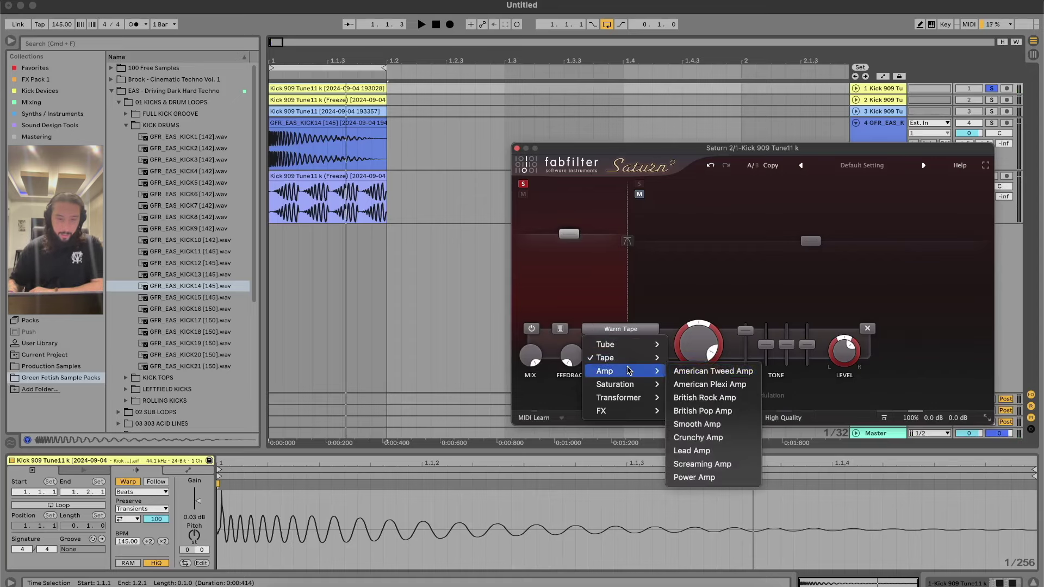
click(690, 398)
key(space)
drag(692, 386, 695, 418)
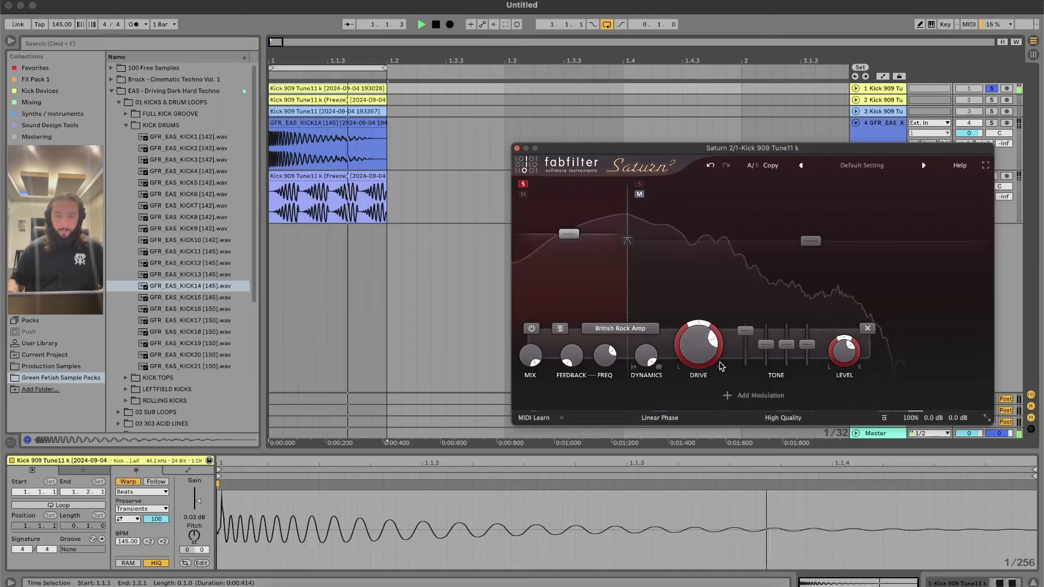
drag(790, 346, 787, 335)
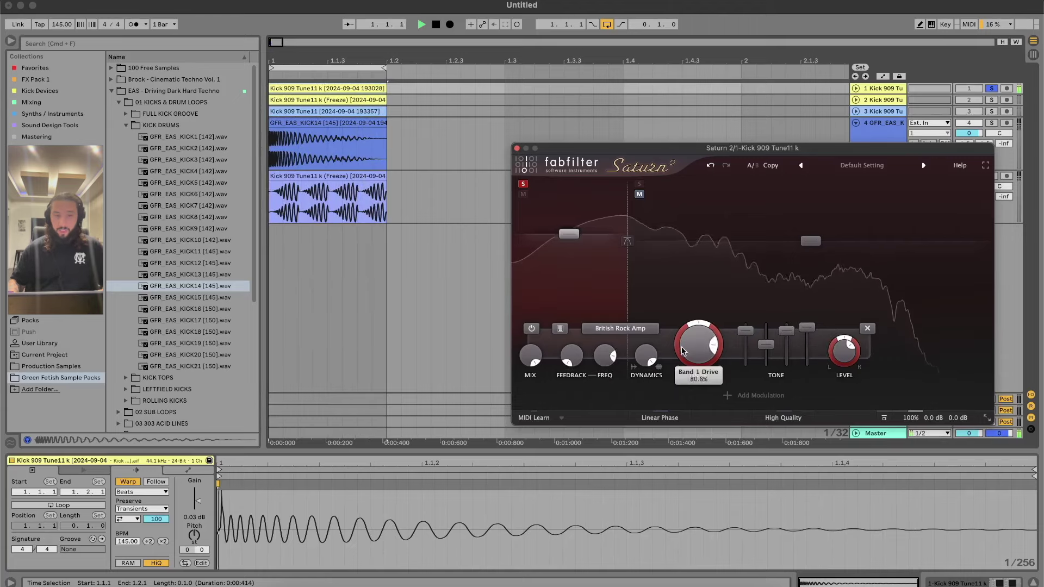
drag(689, 346, 681, 365)
key(space)
Step: Move the GFR_EAS_KICK14 track above the 909 kick track, reduce the kick track's height and fold the consolidated low-end track
click(855, 89)
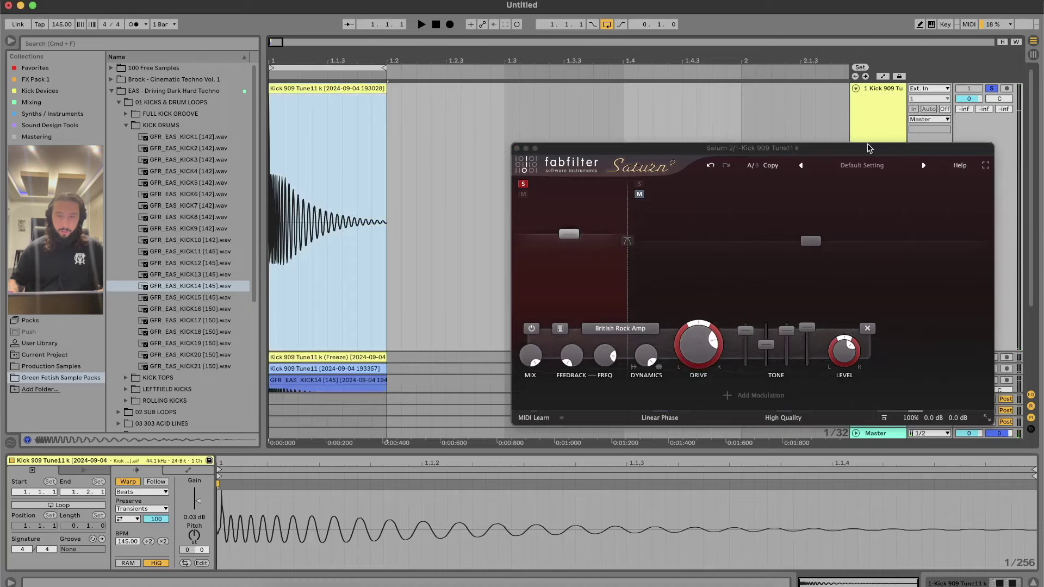
drag(869, 148, 875, 408)
drag(889, 352, 883, 125)
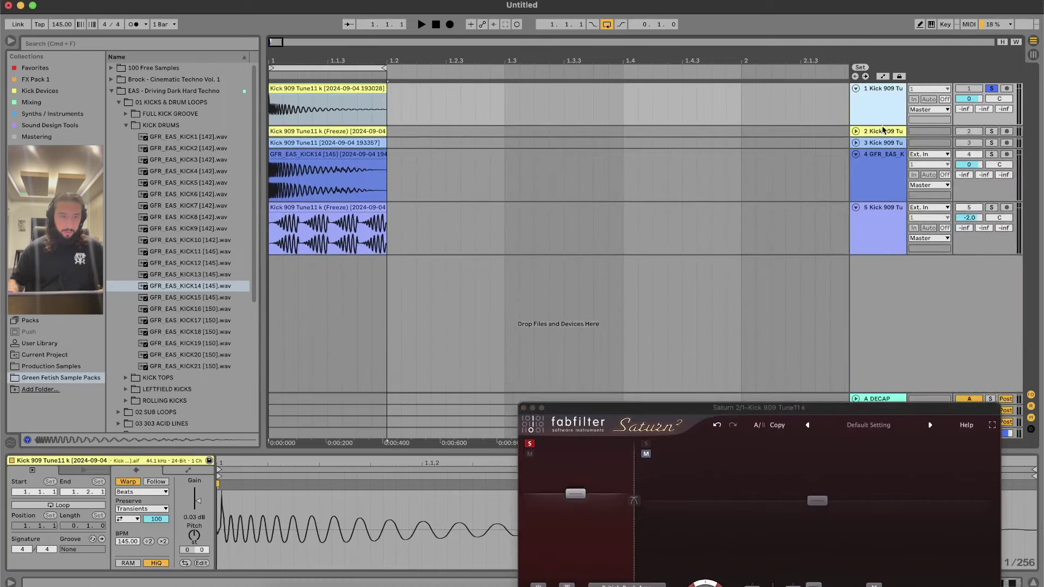
drag(875, 188, 877, 98)
drag(865, 178, 867, 188)
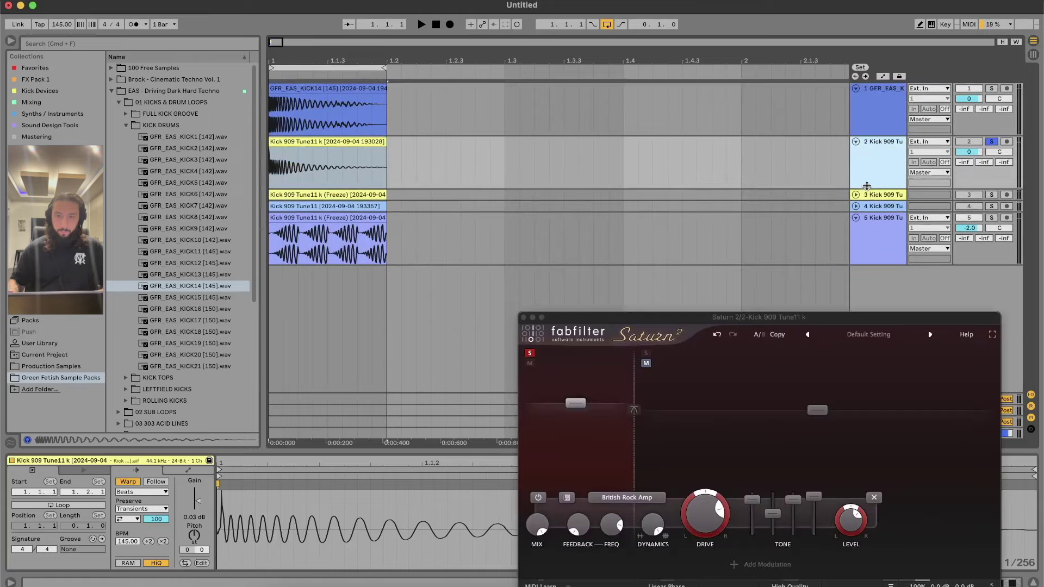
click(856, 218)
click(892, 162)
Step: Audition the soloed 909 kick with the British Rock Amp saturation from the loop
key(space)
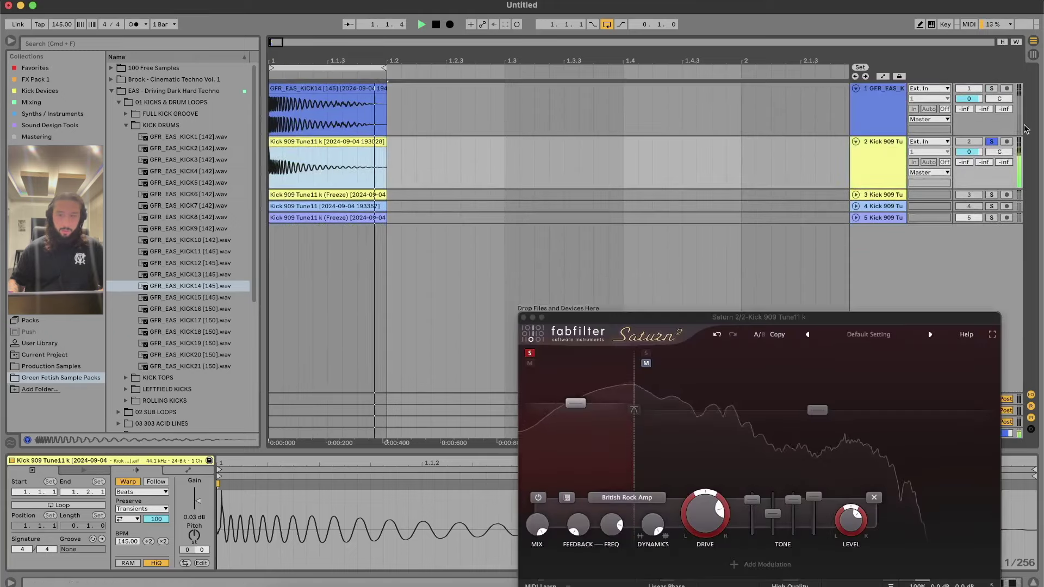
key(space)
click(294, 162)
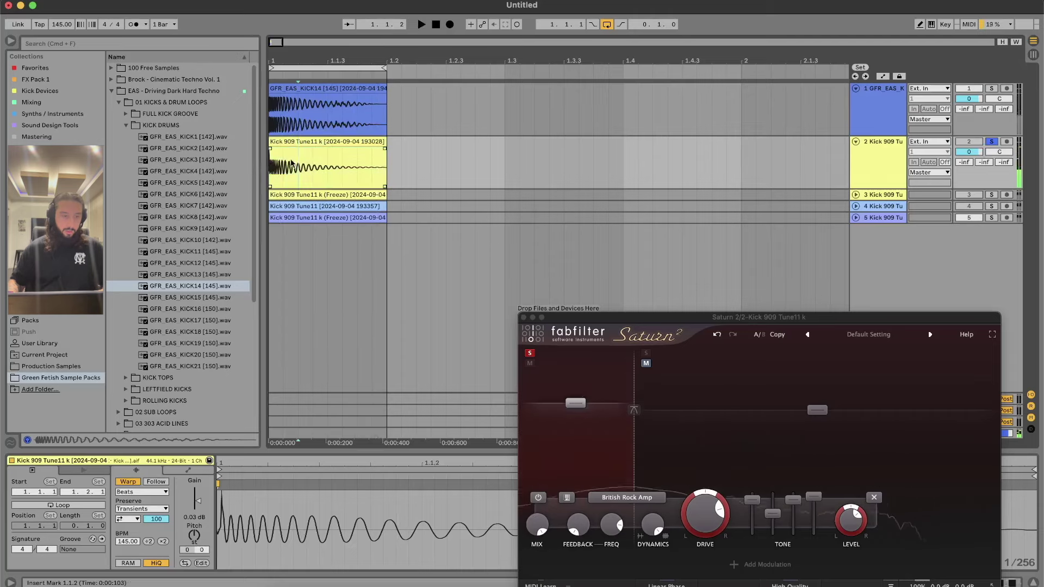
key(space)
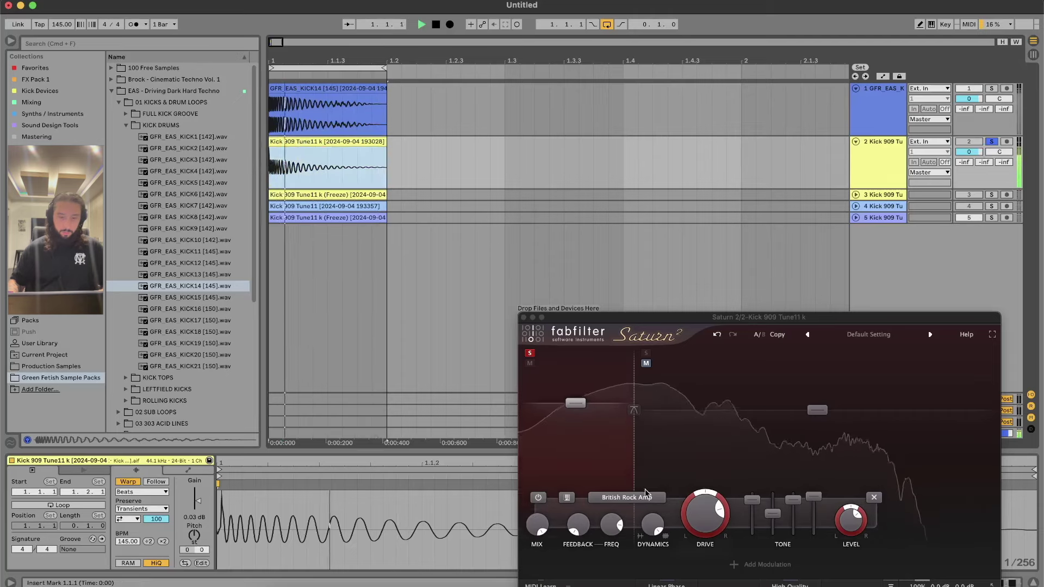
key(space)
Step: Try the Gentle Transformer and Breakdown saturation styles on the low band, varying the drive during playback
drag(682, 318, 643, 100)
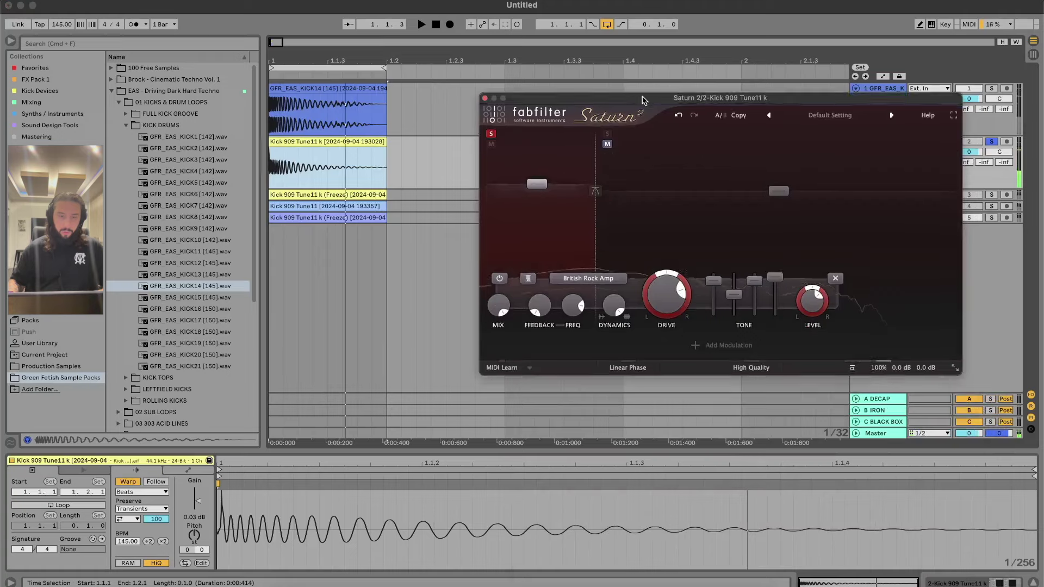
click(588, 278)
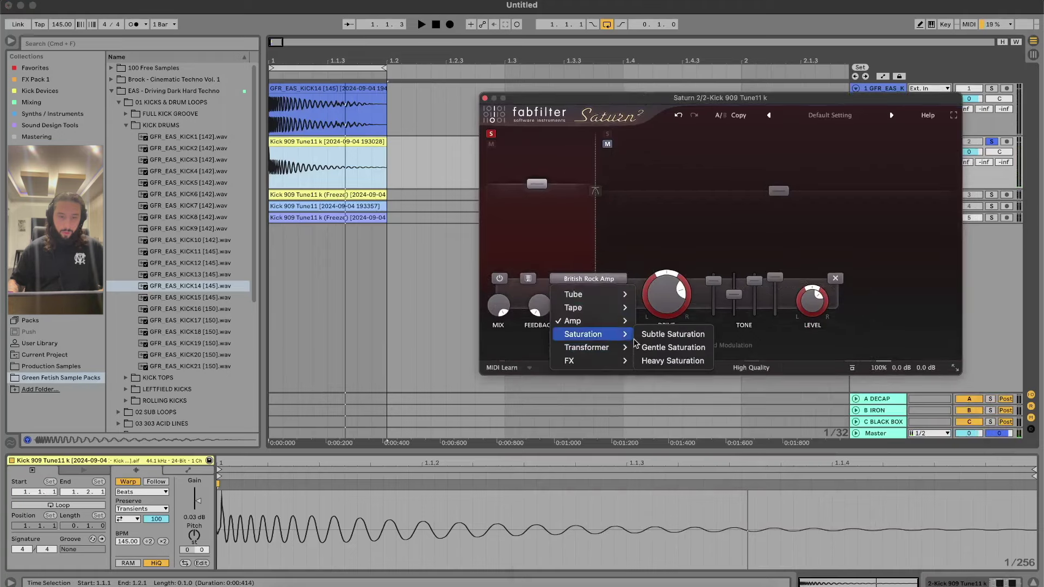
mouse_move(615, 352)
click(667, 361)
key(space)
drag(665, 292, 653, 267)
click(588, 278)
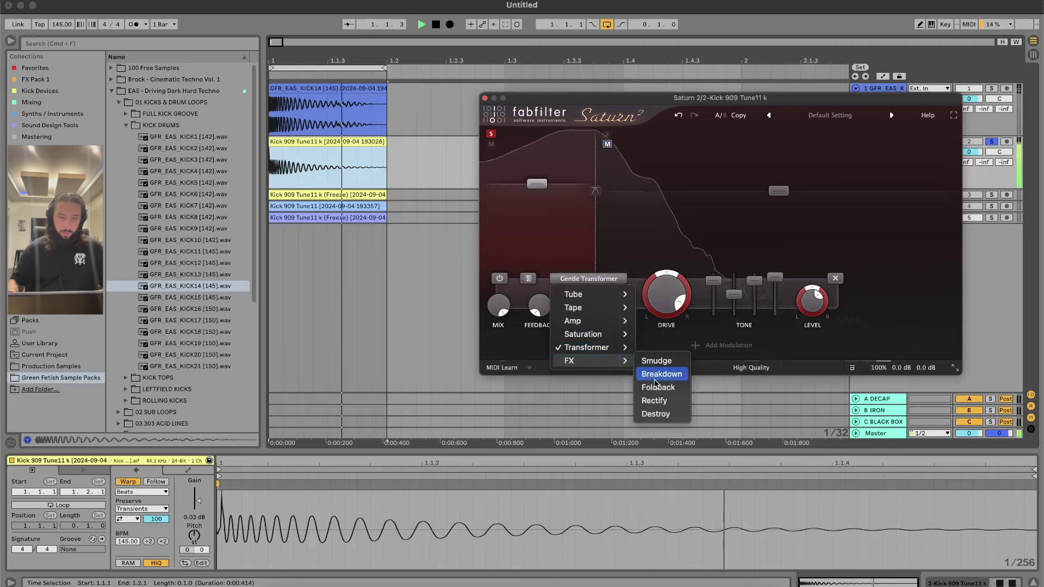
click(595, 373)
mouse_move(663, 307)
mouse_down()
mouse_move(662, 372)
mouse_move(663, 311)
mouse_up()
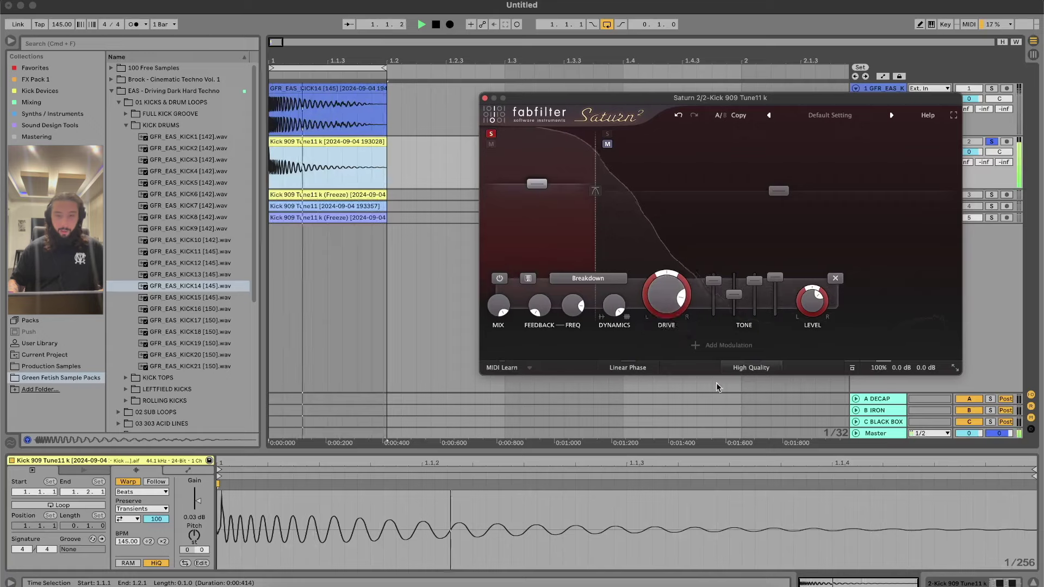
Step: Apply the Rectify FX style to the low band and sweep its drive, ending at 39.7%
click(623, 283)
mouse_move(585, 361)
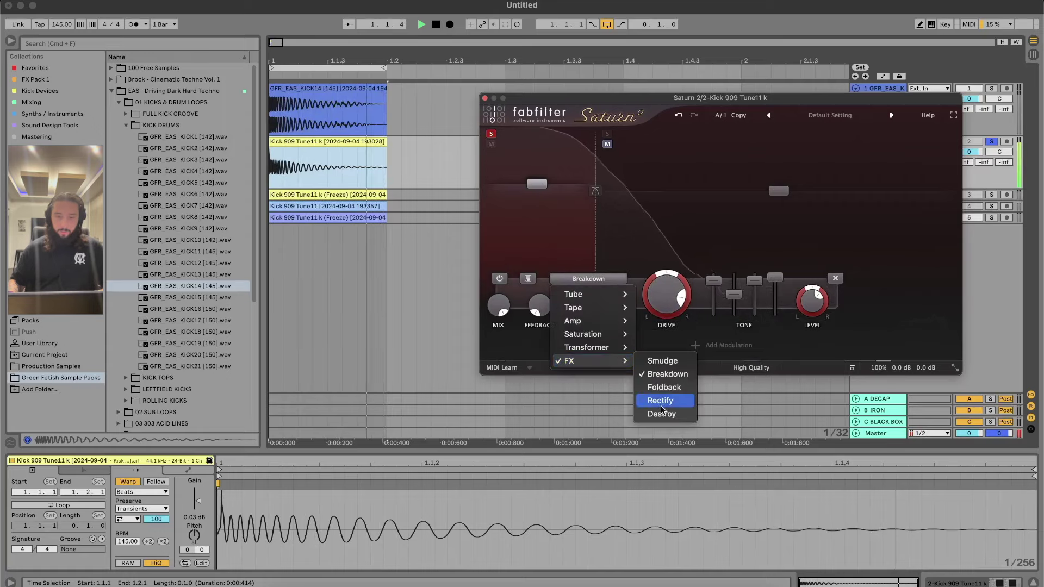
click(660, 401)
drag(663, 305, 661, 422)
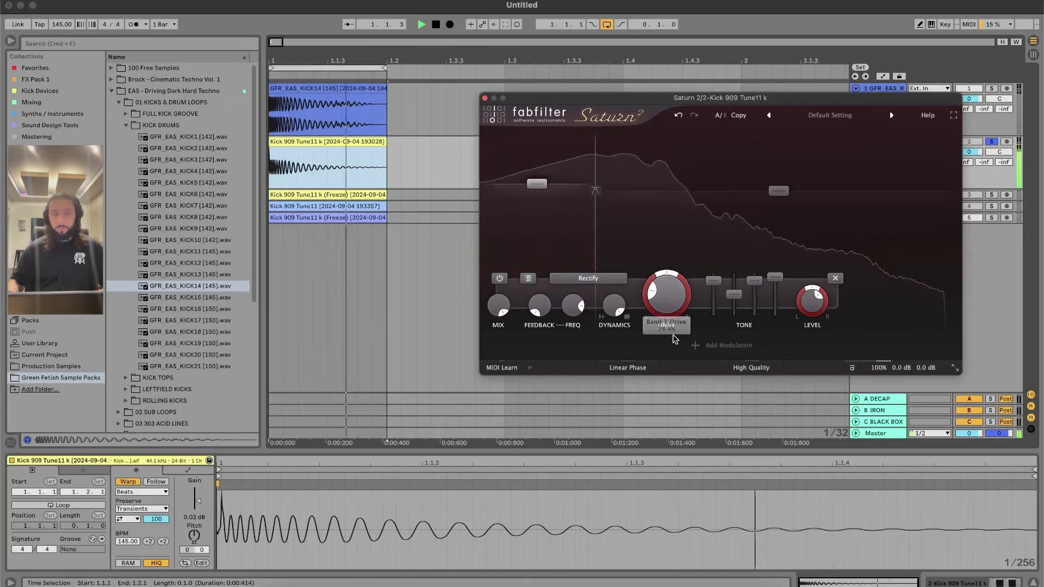
drag(671, 306, 687, 130)
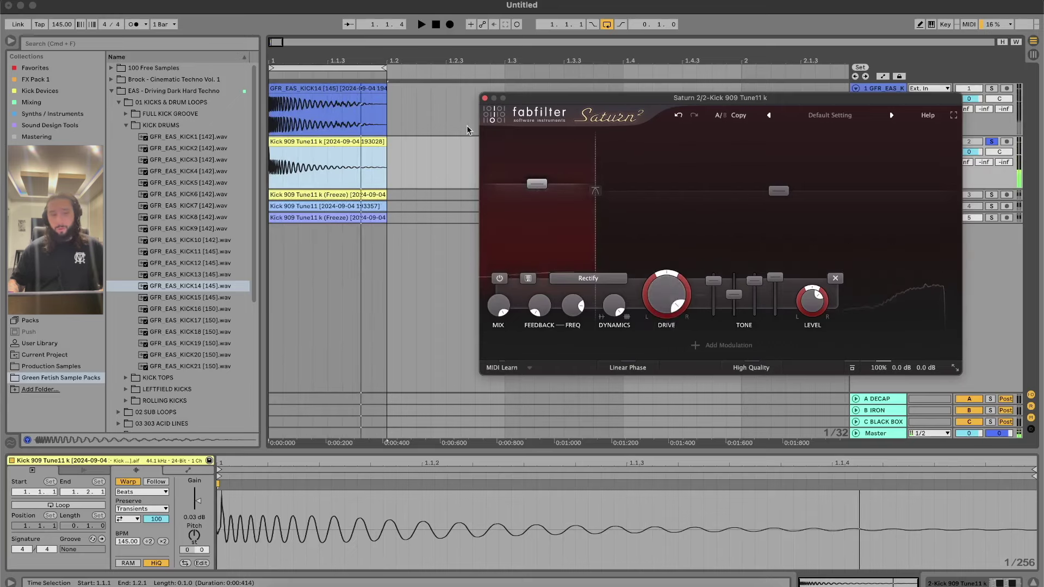
key(space)
drag(672, 281, 647, 398)
key(space)
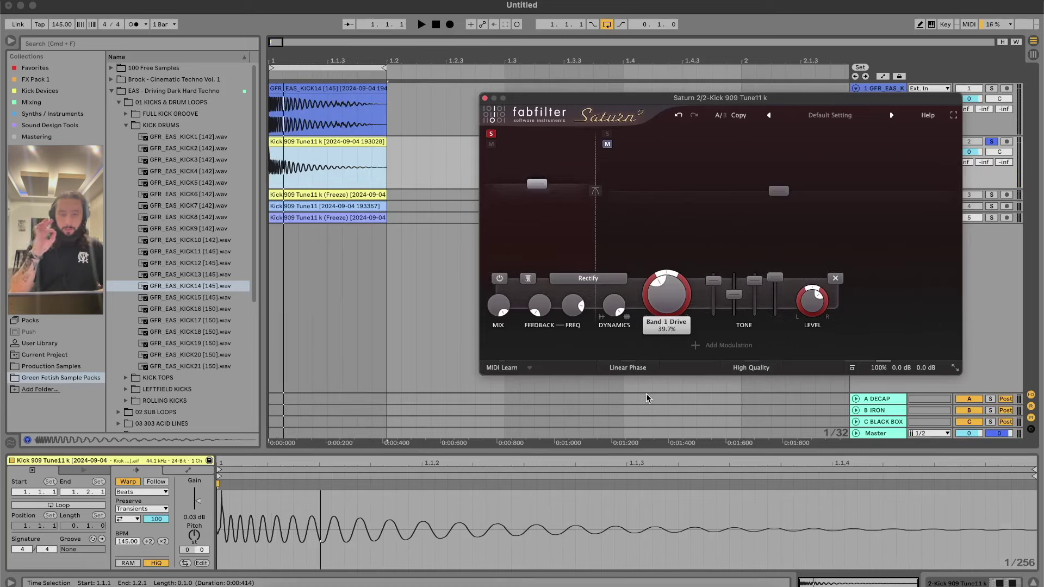
Step: Adjust the low band's dynamics, set its drive to 70.4% and reshape its tone during playback
drag(618, 311, 608, 345)
drag(667, 311, 679, 262)
key(space)
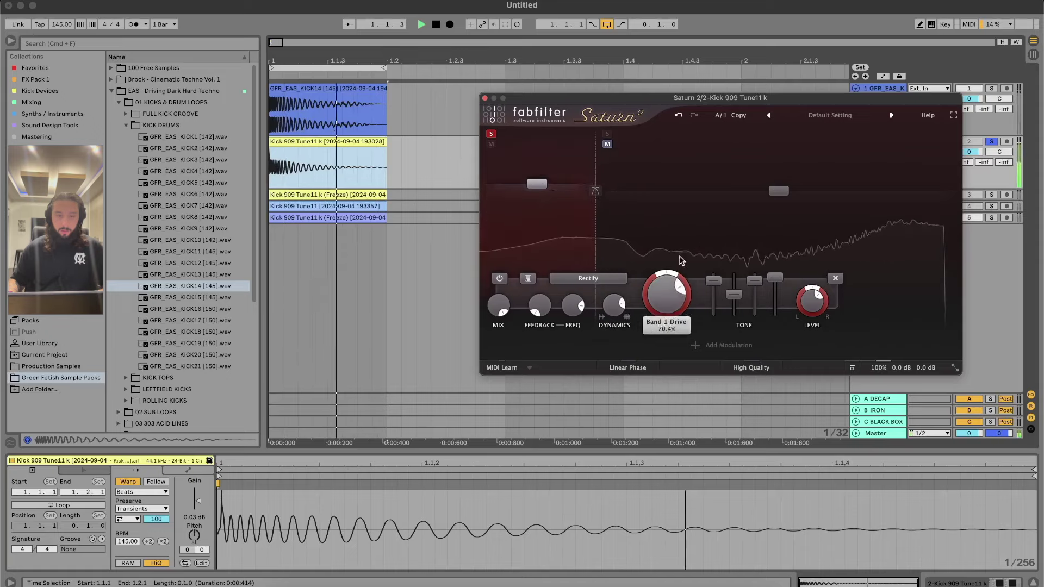
drag(712, 285, 713, 286)
drag(754, 281, 713, 274)
Step: Raise the existing crossover frequency and add a lower crossover, so Rectify occupies a separate middle band
drag(596, 236, 783, 234)
click(541, 144)
drag(562, 229, 627, 228)
key(space)
mouse_move(781, 229)
mouse_down()
mouse_move(802, 228)
mouse_move(793, 230)
mouse_up()
key(space)
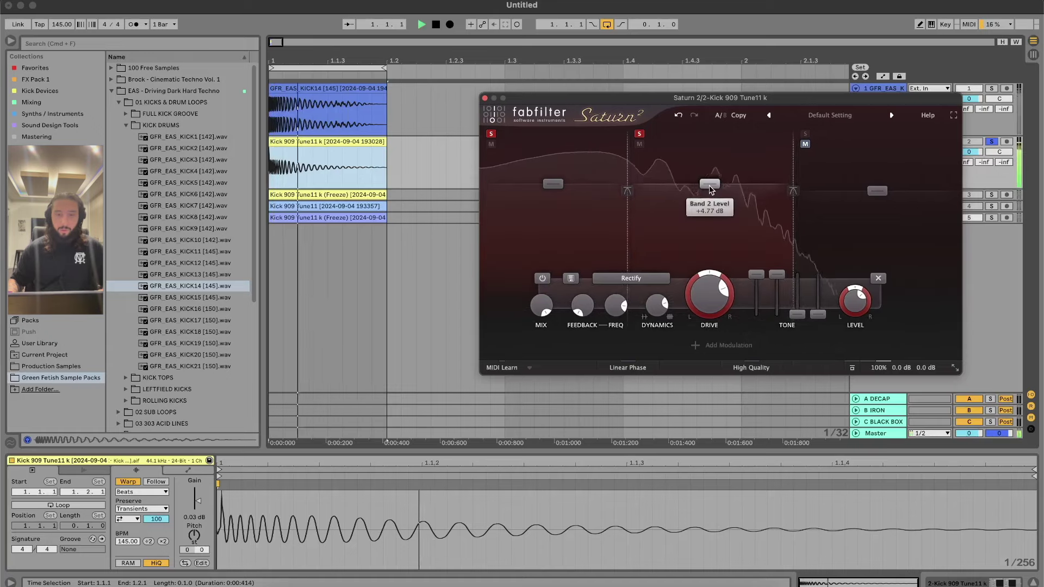
Step: Mute the low band, shape the middle band's tone with treble at about +4.67 dB and lower its drive
drag(797, 315, 756, 301)
click(492, 135)
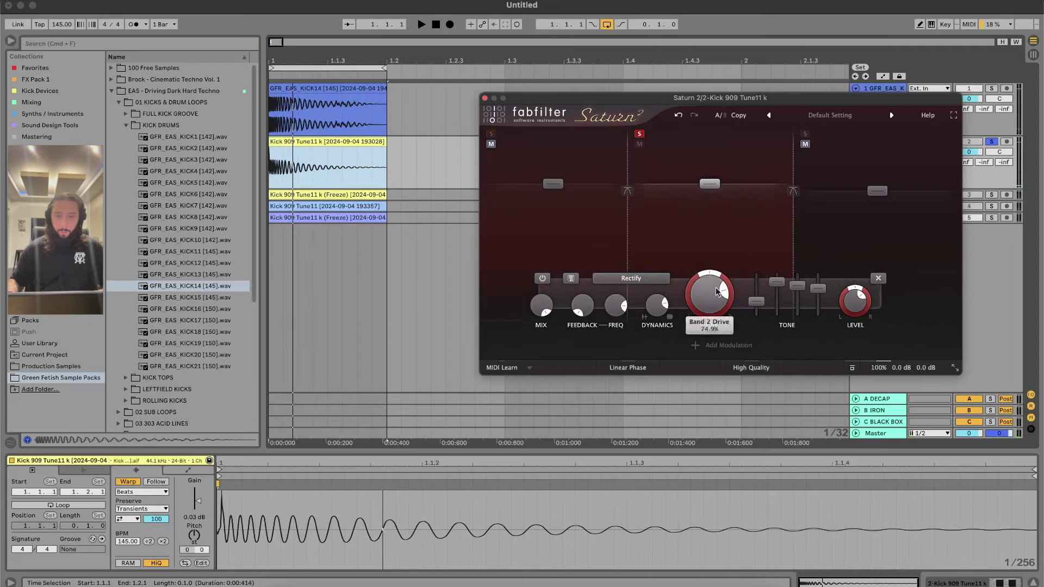
drag(775, 288, 776, 283)
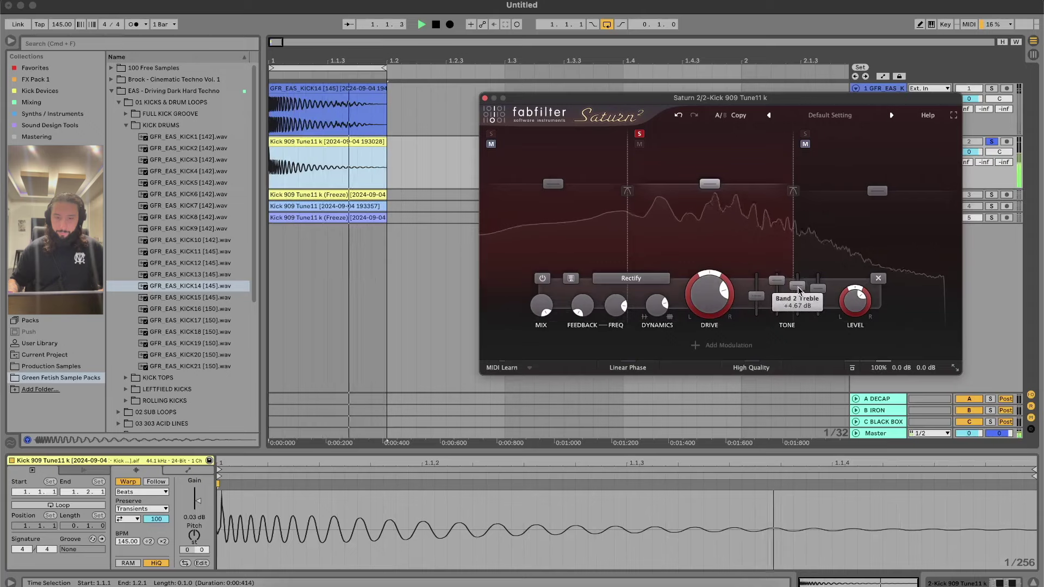
mouse_move(710, 289)
mouse_down()
mouse_move(711, 261)
mouse_move(710, 304)
mouse_up()
Step: Load the Chaotic Layer bM preset, step through the presets to Dream Scape bM, and solo its middle band with the low band muted
click(647, 278)
click(665, 350)
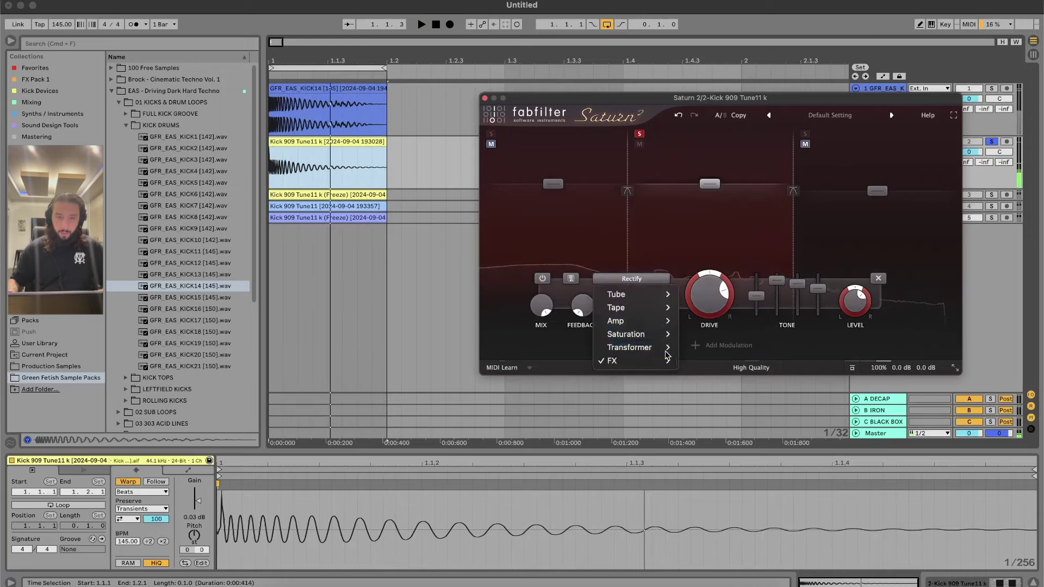
click(825, 118)
click(741, 194)
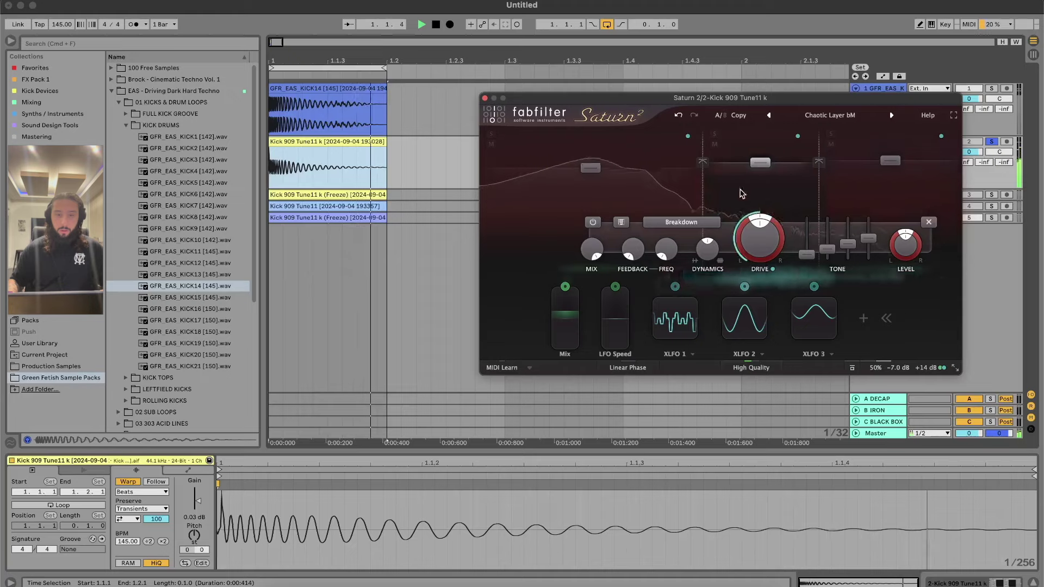
click(893, 116)
click(892, 116)
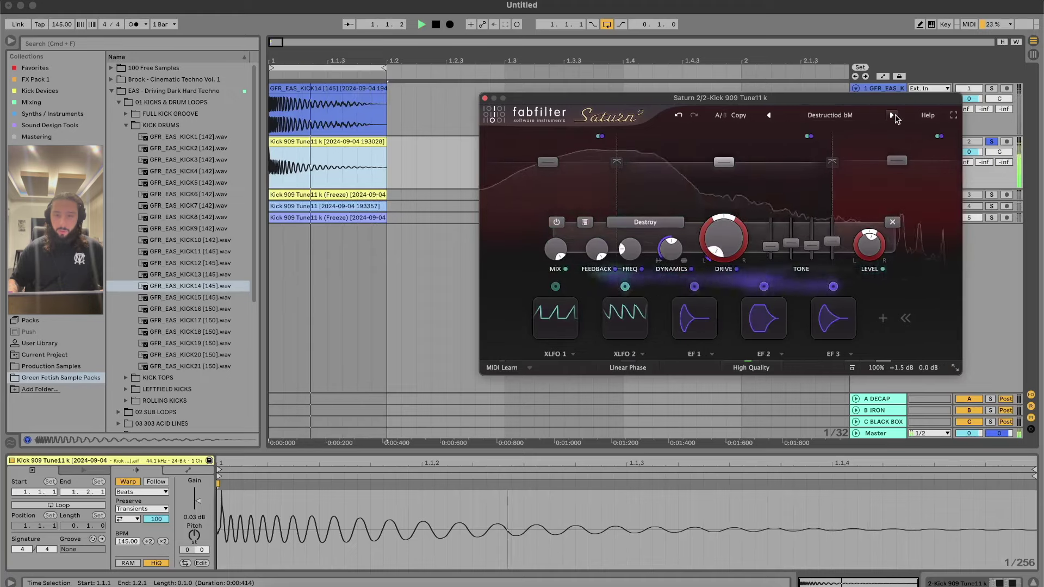
click(891, 116)
key(space)
click(892, 115)
click(892, 115)
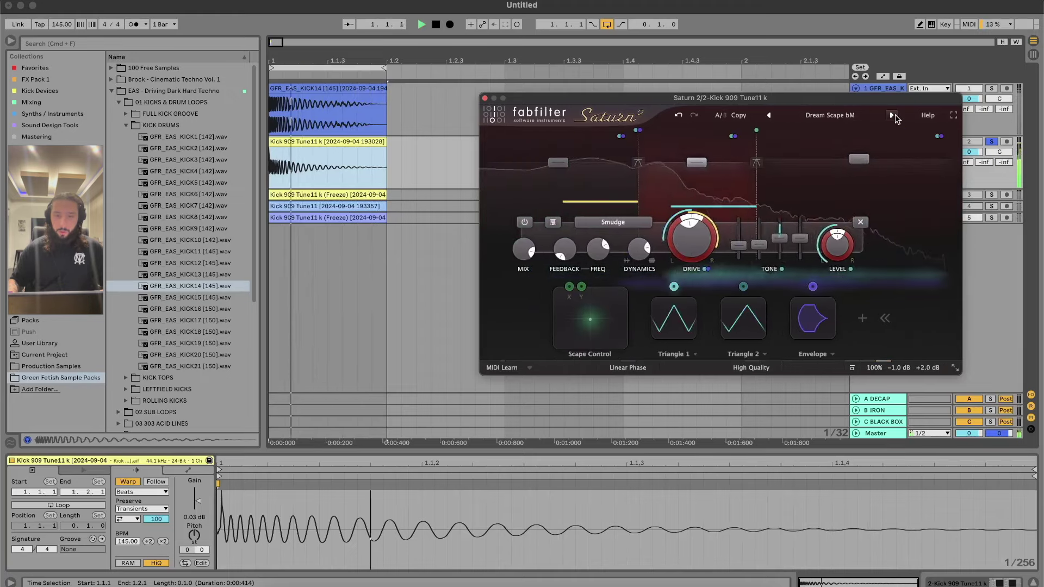
key(space)
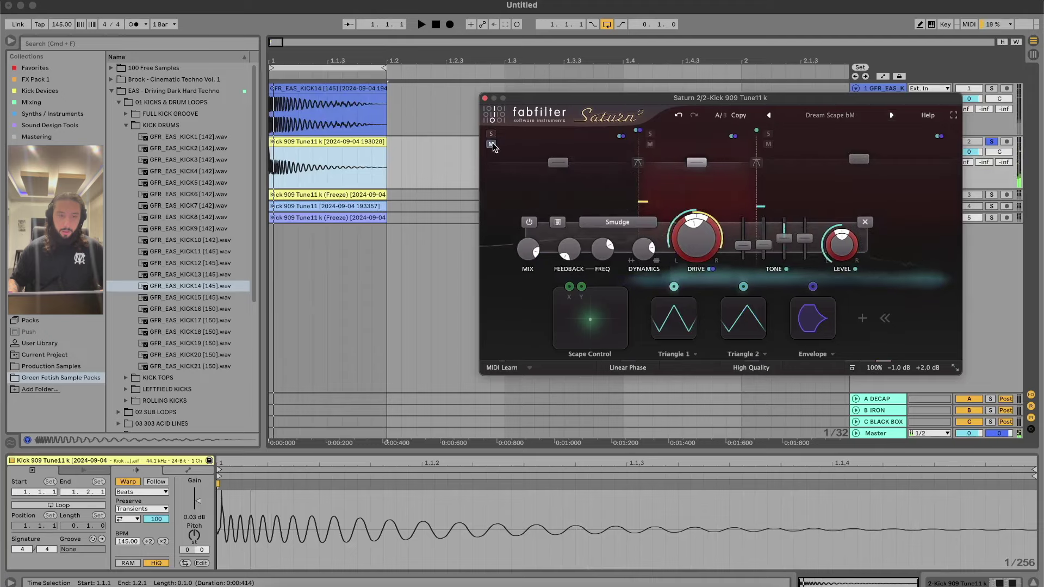
key(space)
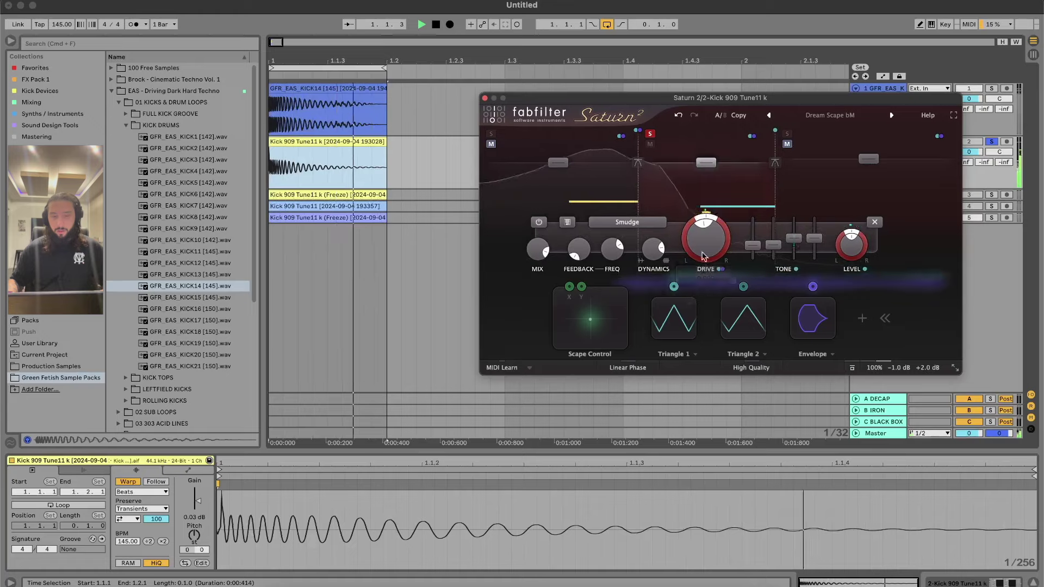
Step: Load the Feedback Dimension bM preset, lower its upper crossover, raise the middle band's level and set its drive to about 72%
click(892, 116)
click(892, 115)
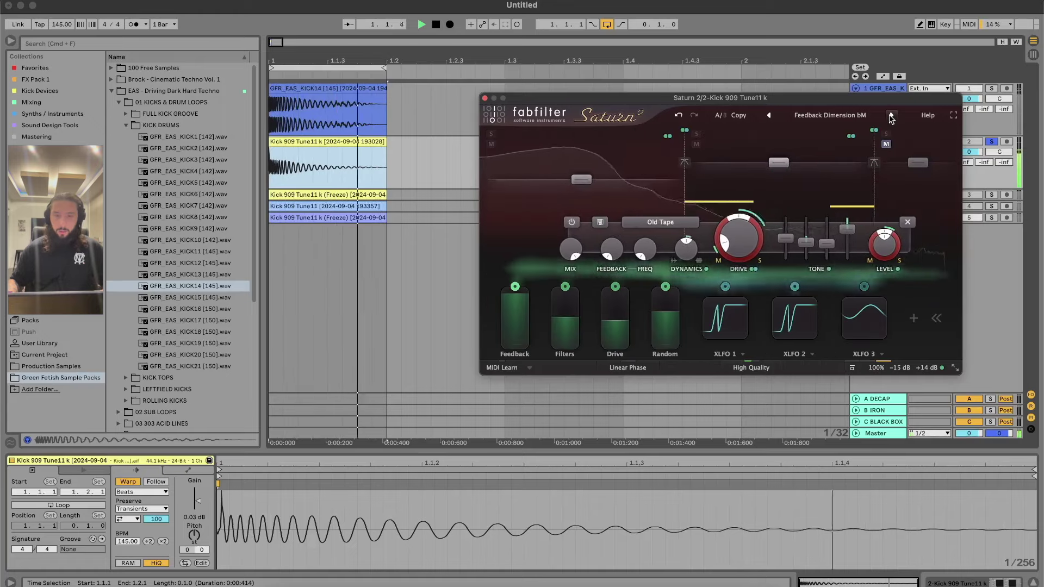
drag(873, 197, 785, 197)
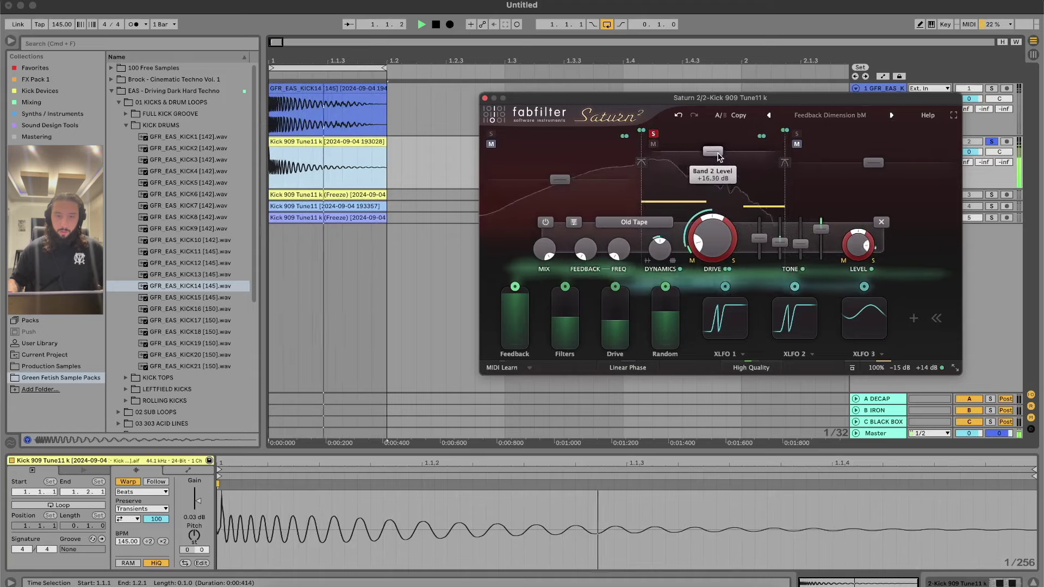
drag(719, 163, 736, 136)
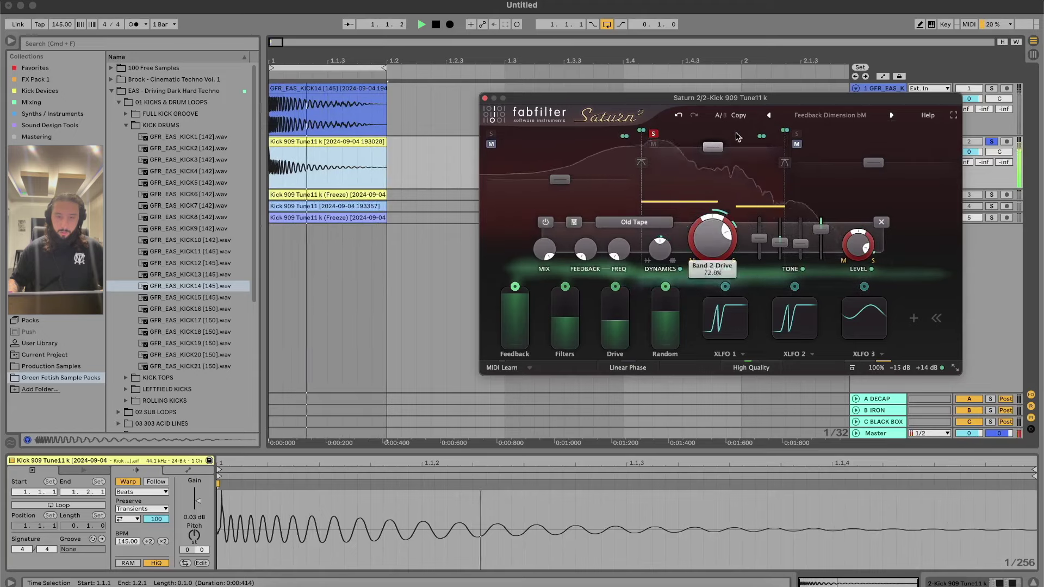
Step: Reshape the middle band's tone, lower its dynamics and raise its feedback amount slightly while the kick plays
drag(760, 238, 798, 211)
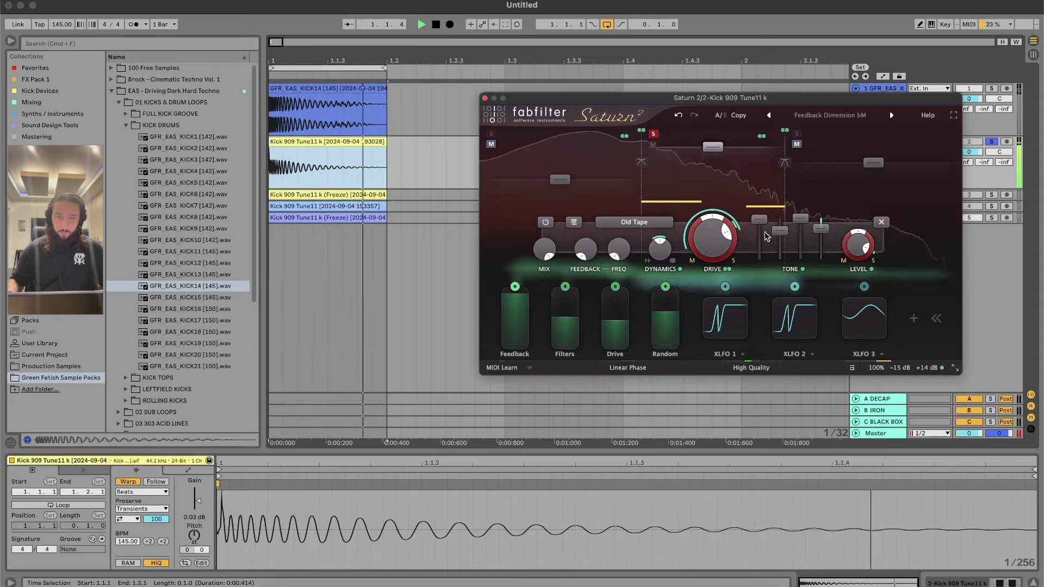
drag(579, 248, 587, 245)
drag(659, 245, 651, 261)
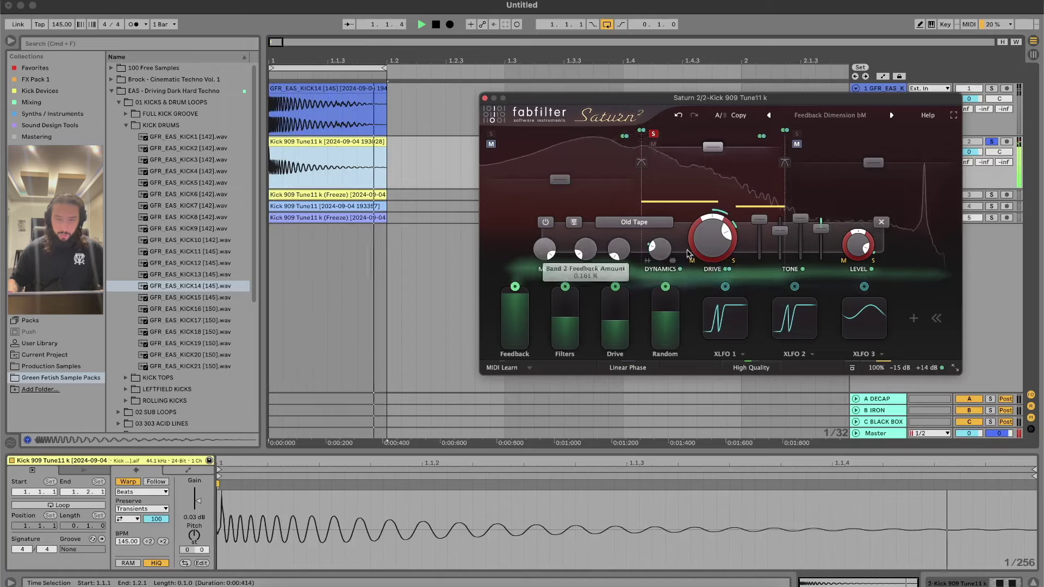
drag(801, 218, 821, 244)
mouse_move(587, 239)
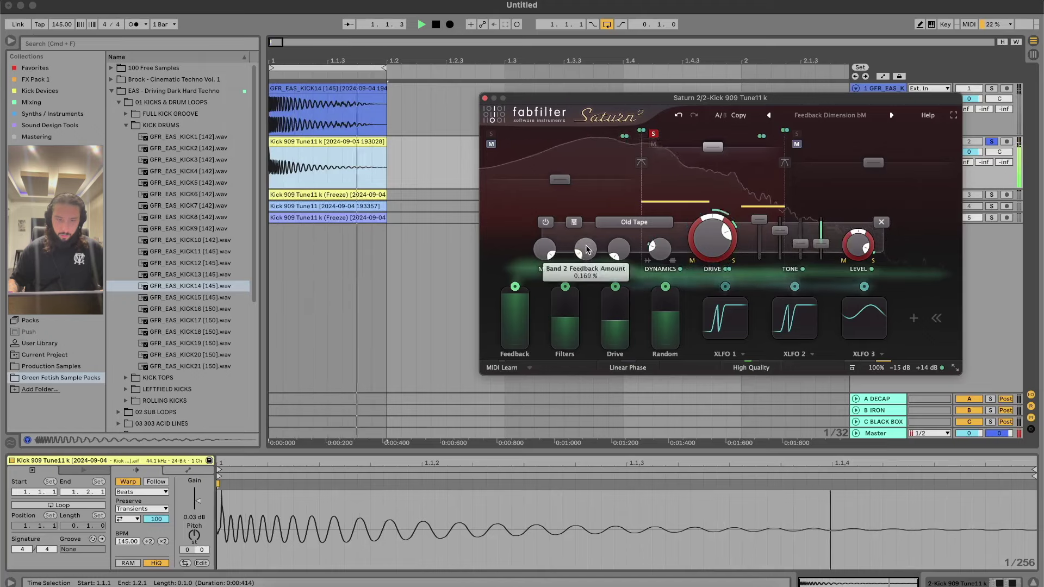
drag(595, 226, 599, 203)
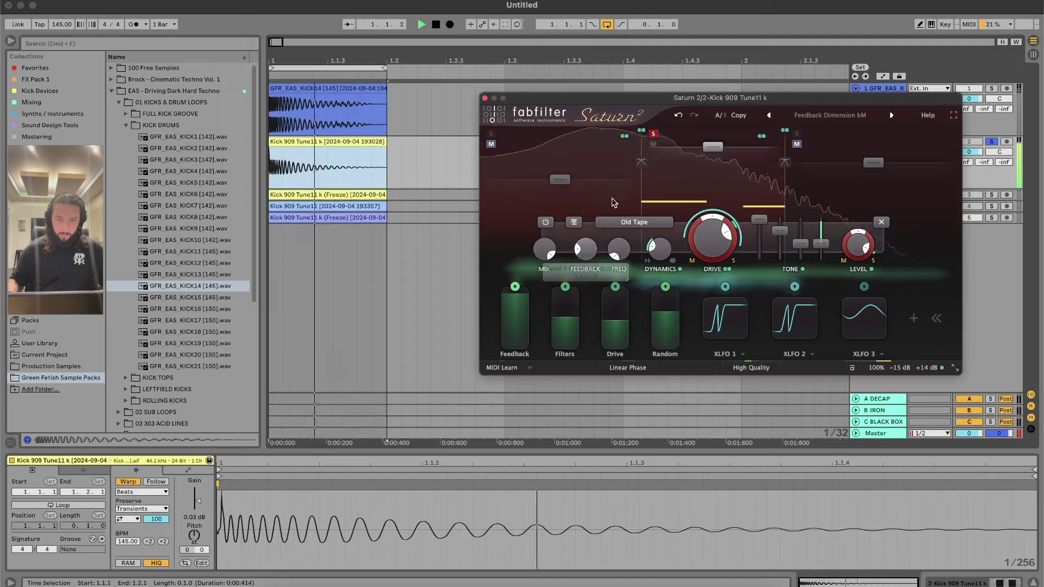
Step: Solo Saturn 2's low band instead of the middle one, lower its crossover, raise its drive to 100% and bass to +4.25 dB, and close the plugin
drag(718, 239, 715, 277)
drag(729, 220, 731, 225)
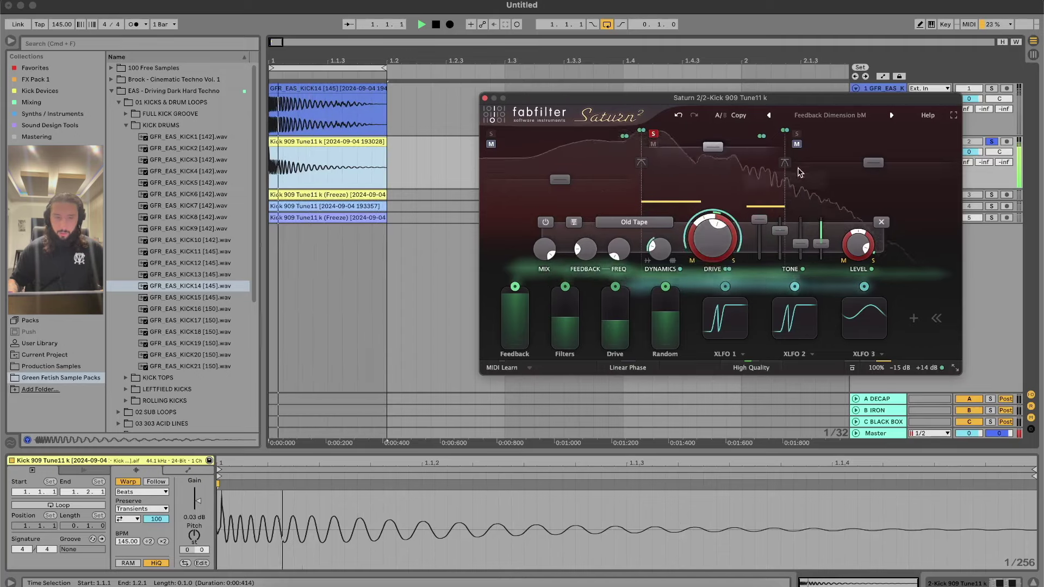
click(653, 133)
click(491, 134)
drag(641, 162, 595, 162)
drag(536, 179, 537, 168)
drag(667, 238, 669, 165)
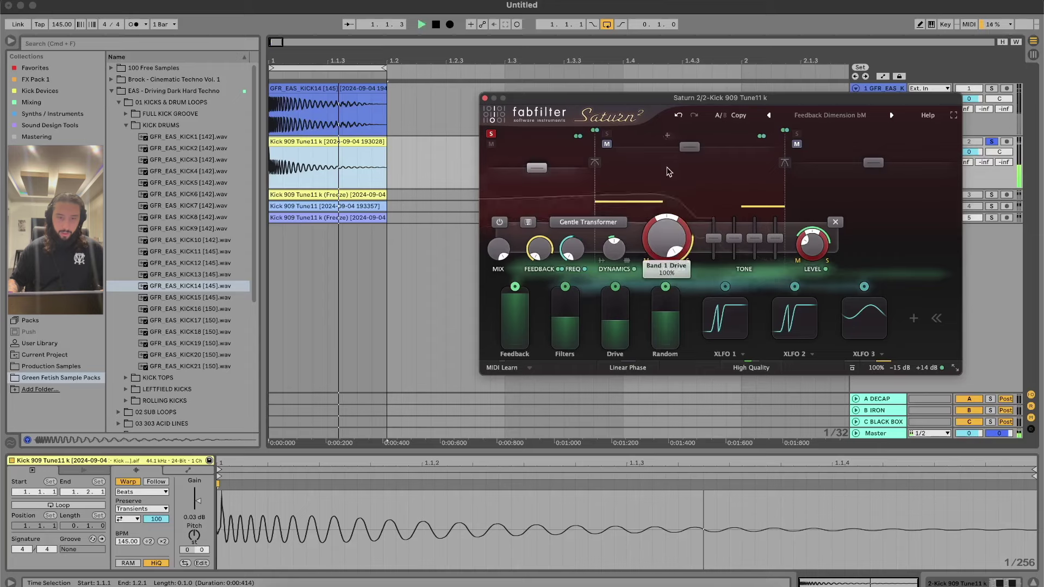
drag(714, 238, 717, 229)
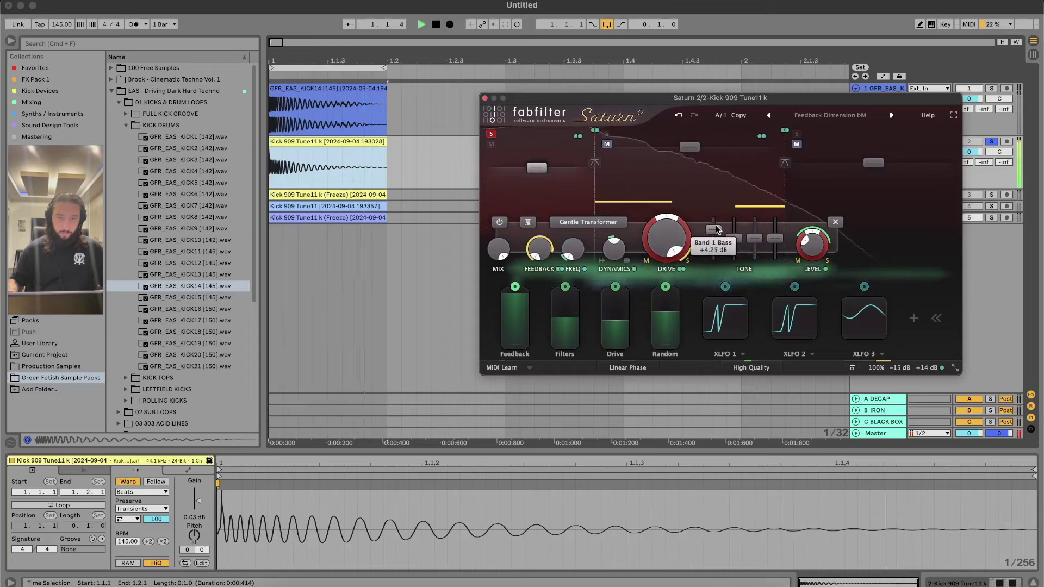
click(485, 99)
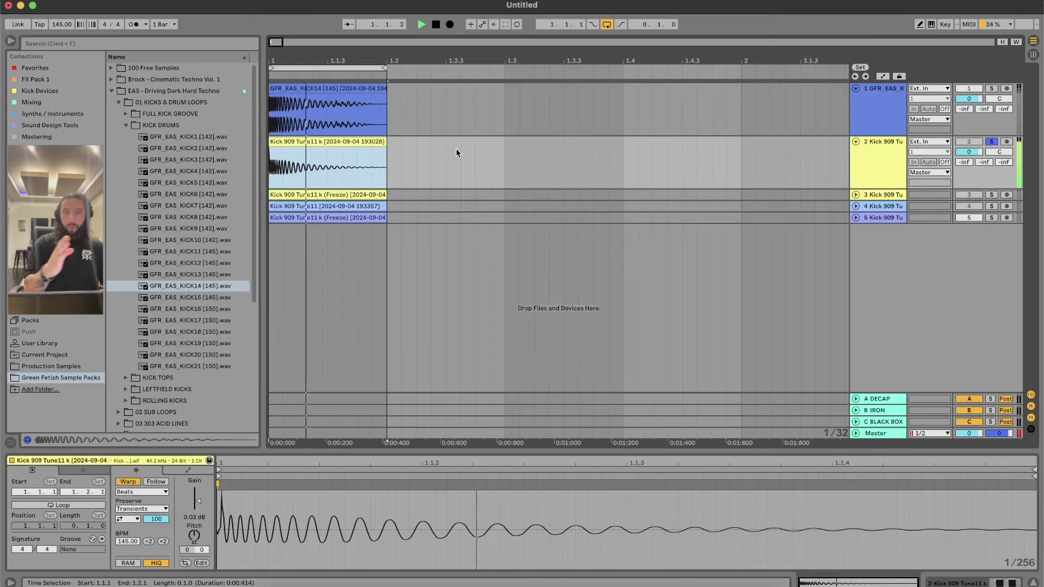
key(space)
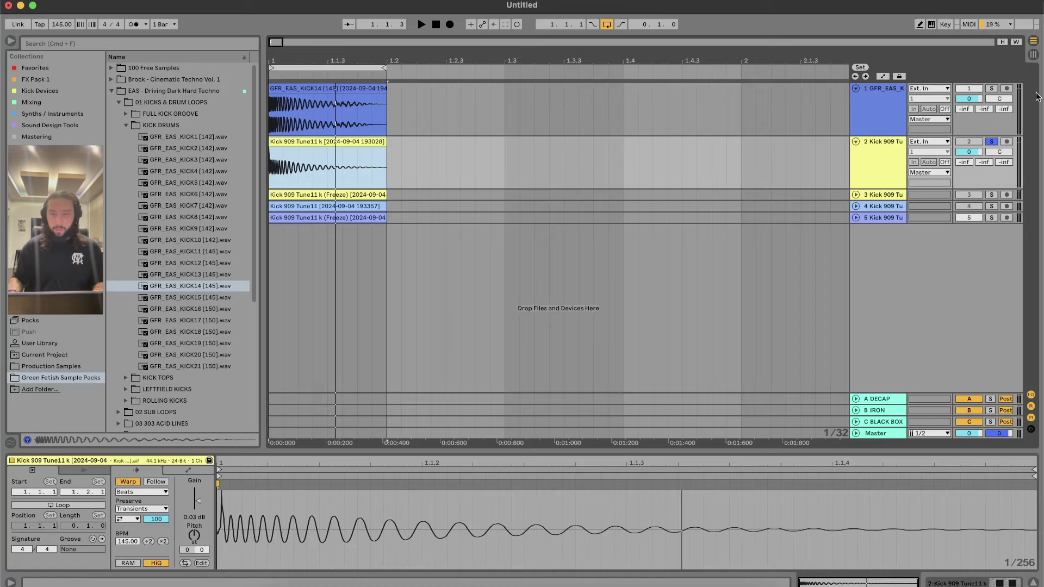
Step: Unsolo, deactivate and fold track 2, and deactivate tracks 1 and 5
click(991, 142)
click(968, 142)
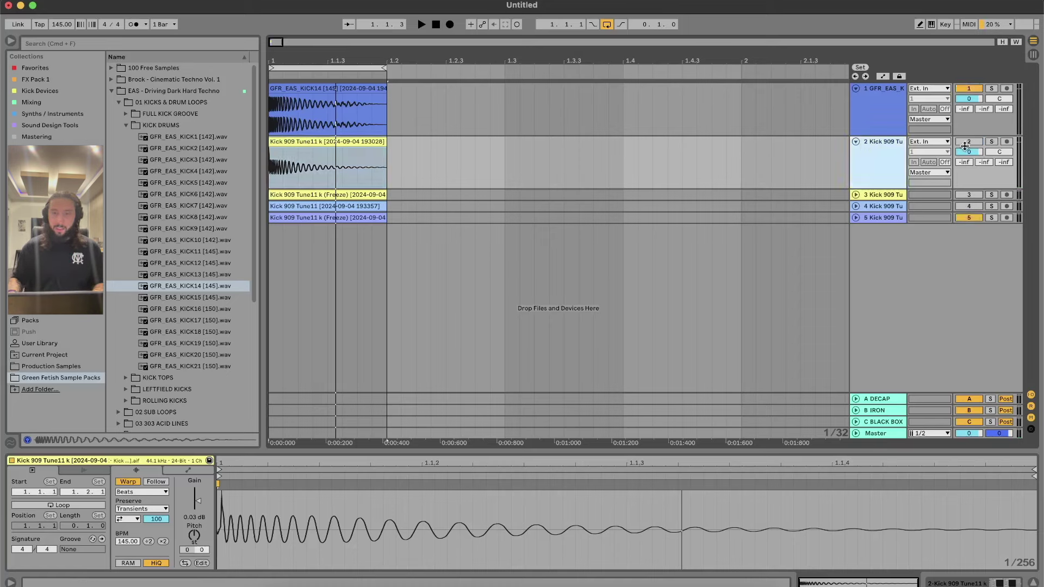
click(856, 142)
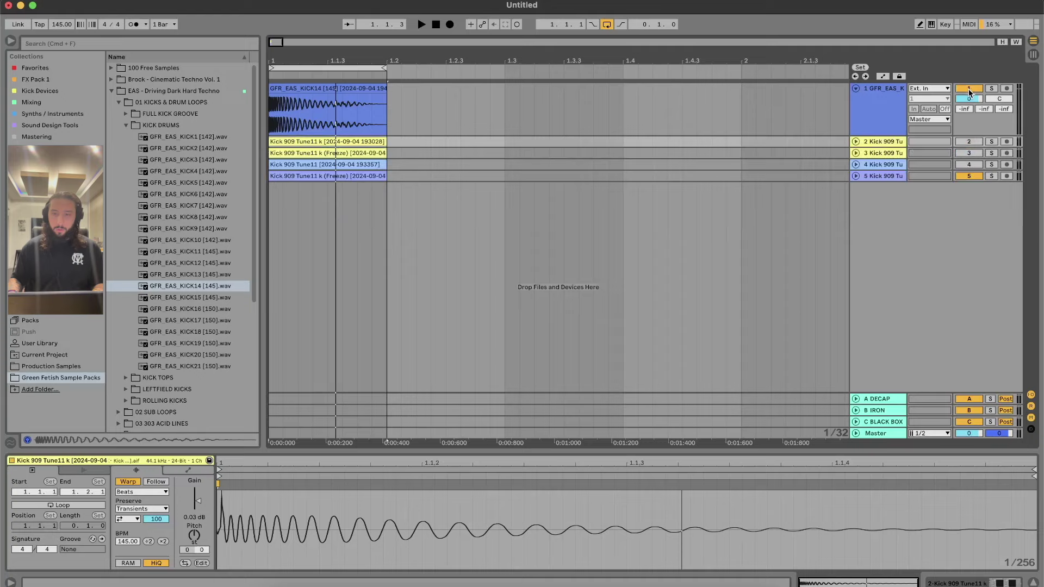
Step: Unfold and solo track 5 to examine its frozen rumble clip, and fold and unsolo it again
click(856, 175)
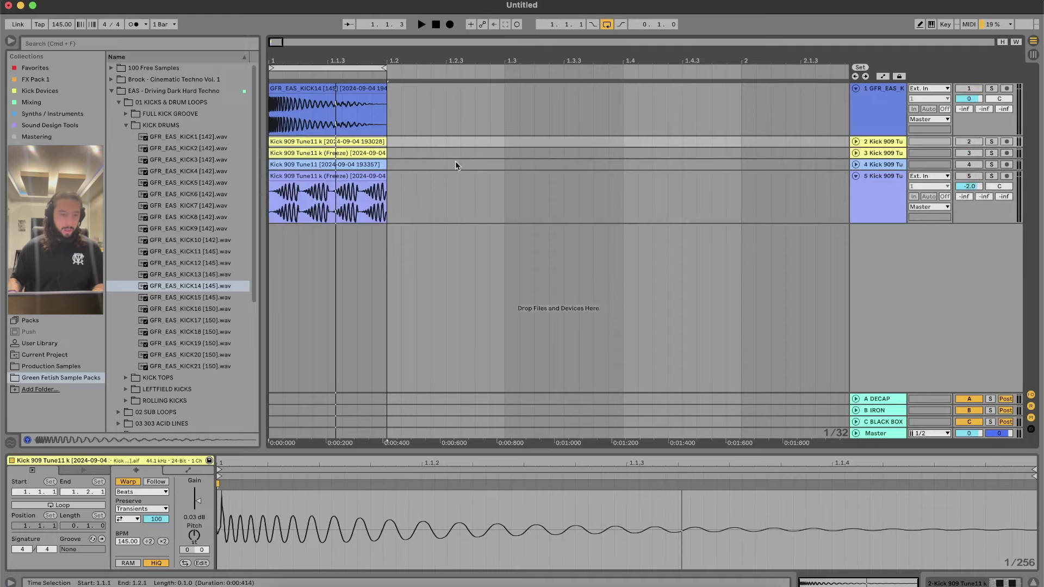
click(366, 175)
click(991, 175)
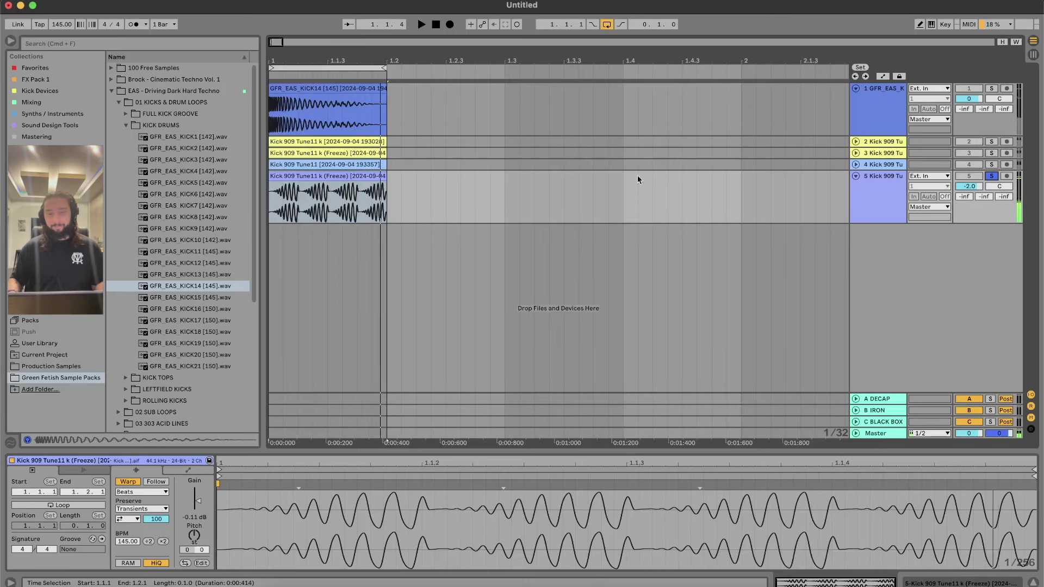
click(856, 176)
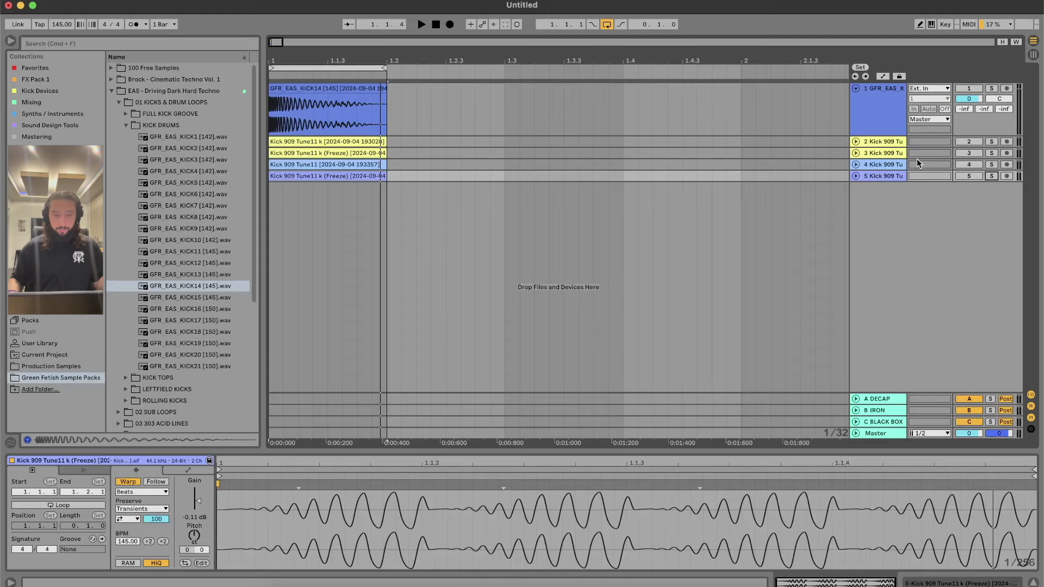
Step: Unfold and solo track 4, show its device chain, and move the Saturator after Pro-Q 3
click(856, 165)
click(362, 198)
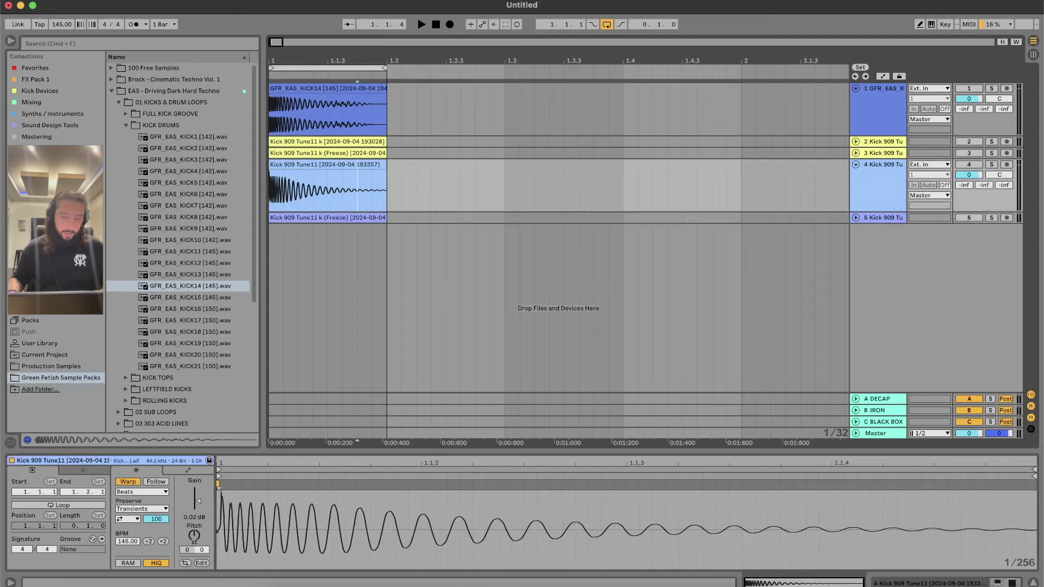
key(shift+Tab)
click(325, 164)
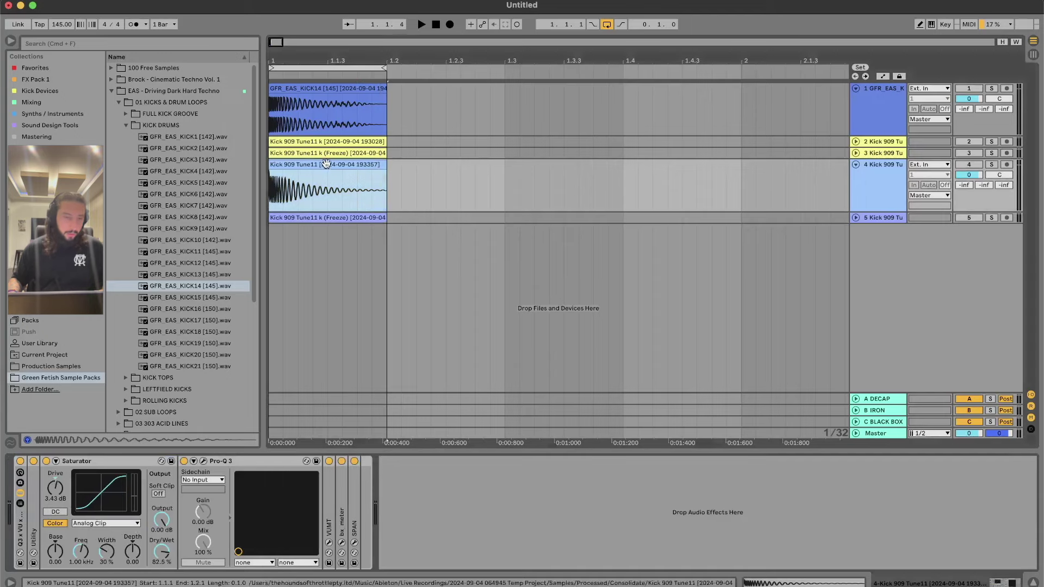
click(992, 165)
drag(76, 460, 297, 496)
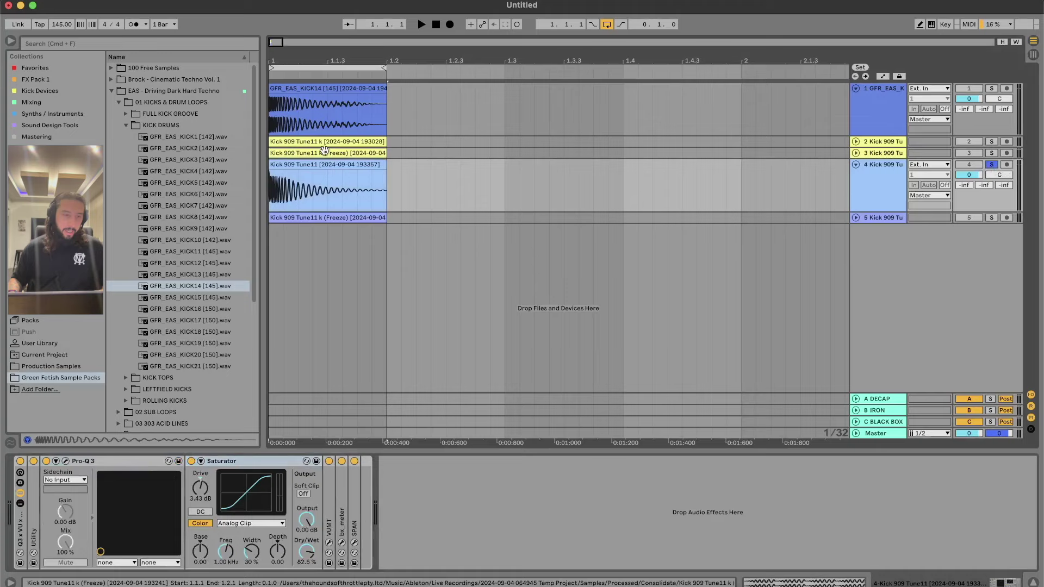
Step: Examine the device chain of track 3 and return to track 4's devices
click(859, 152)
click(856, 153)
click(856, 153)
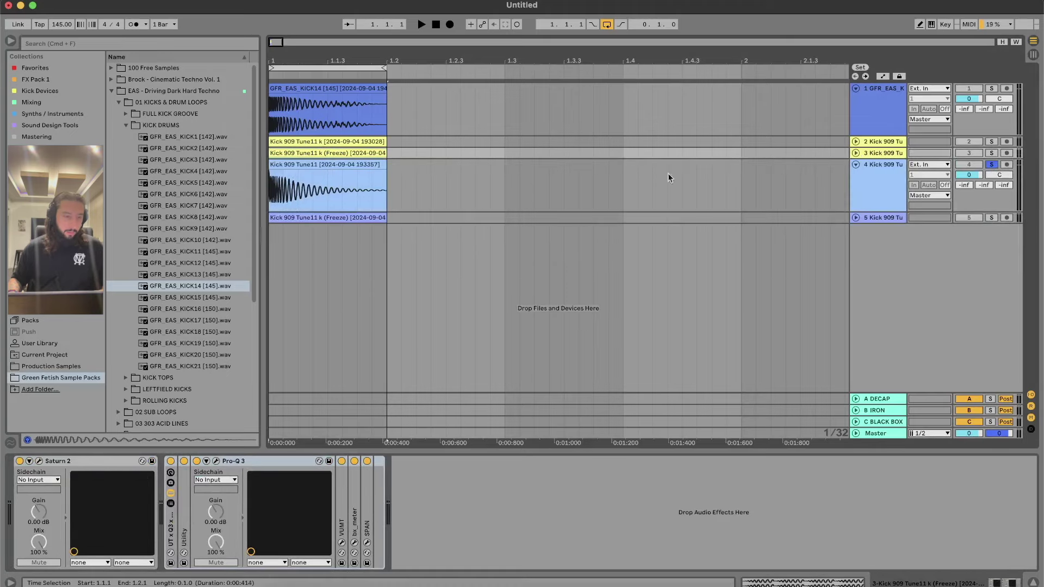
click(302, 270)
click(308, 216)
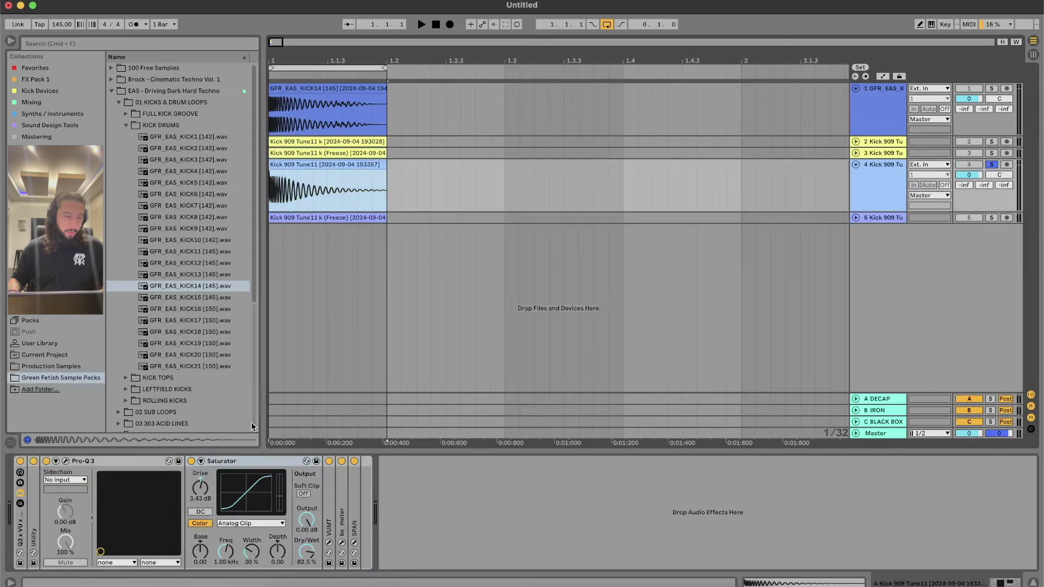
Step: Open Pro-Q 3 on track 4, enable its low shelf and set it to about 20.8 Hz and +11.07 dB
click(66, 461)
click(443, 156)
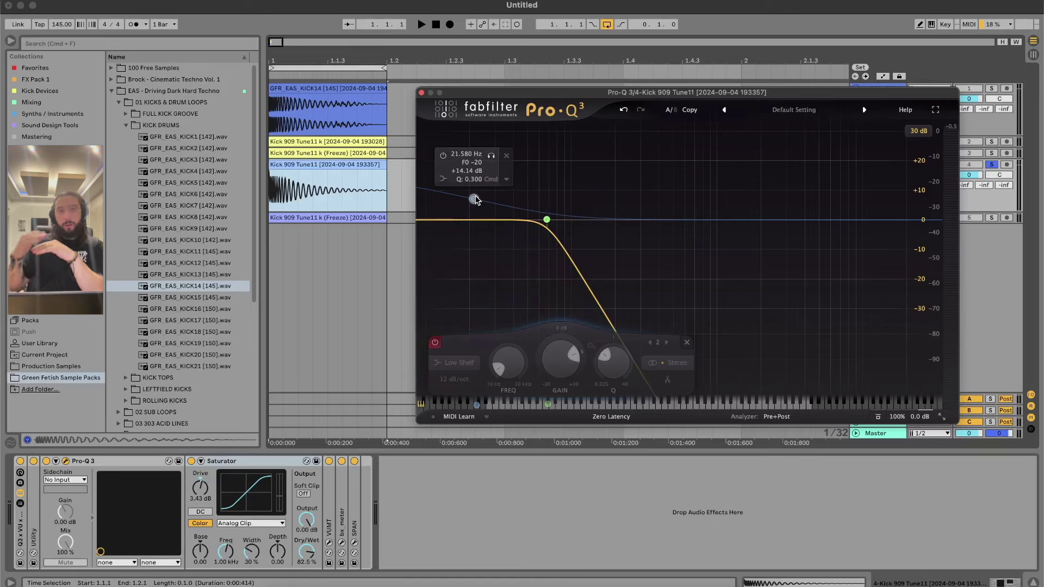
drag(475, 200, 472, 203)
Step: While the kick plays, set the Saturator's dry/wet to 100% and compare drive settings between about 9.71 dB and 3.43 dB
key(space)
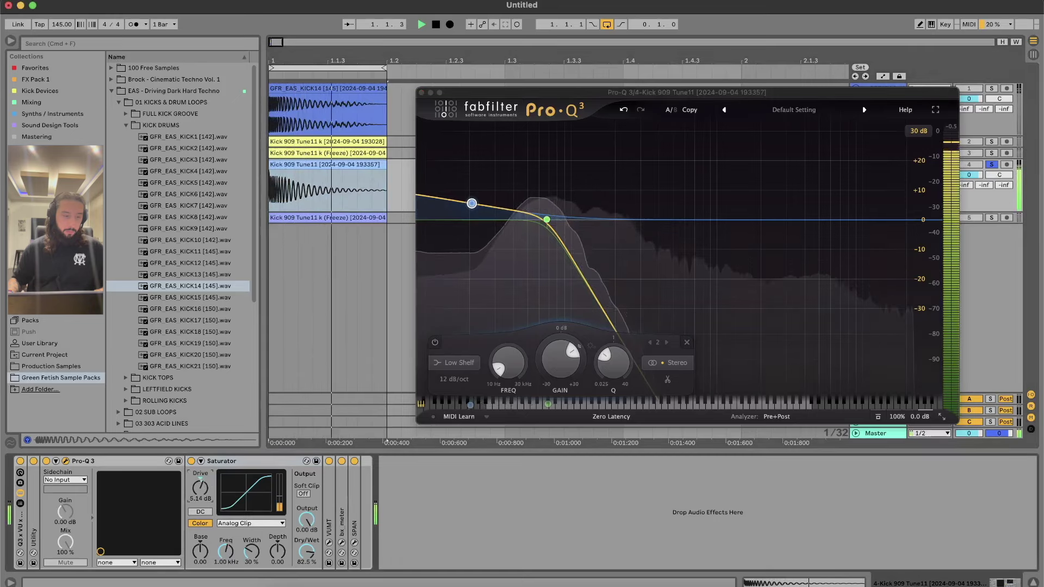
key(space)
key(super+z)
key(super+z)
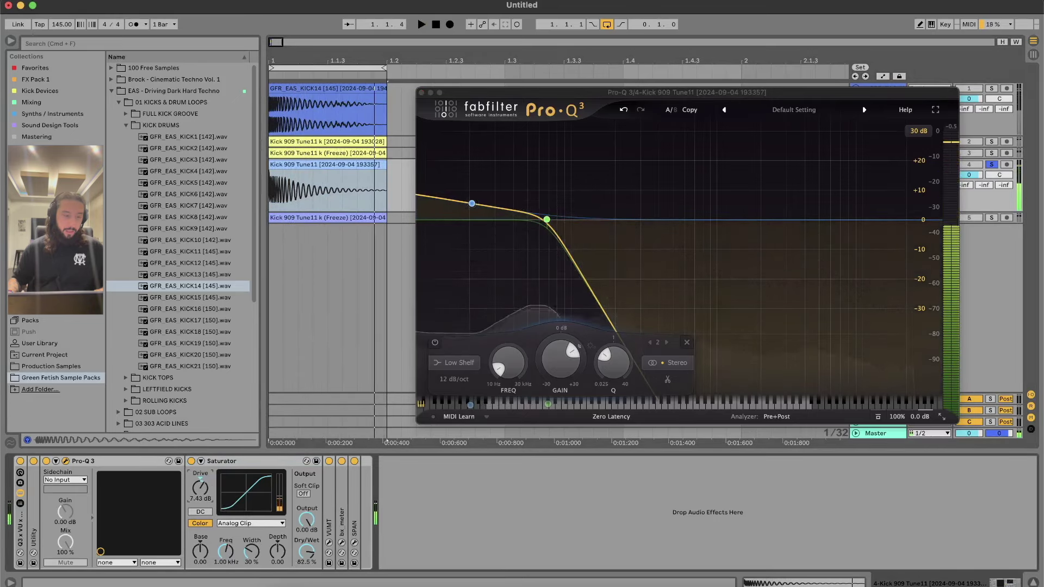
key(space)
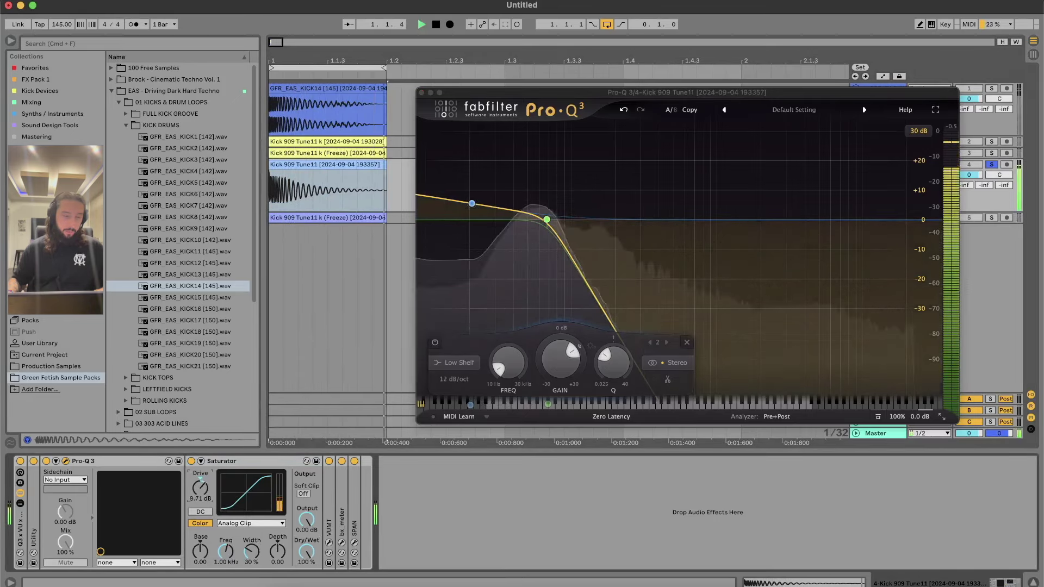
drag(199, 489, 198, 480)
key(space)
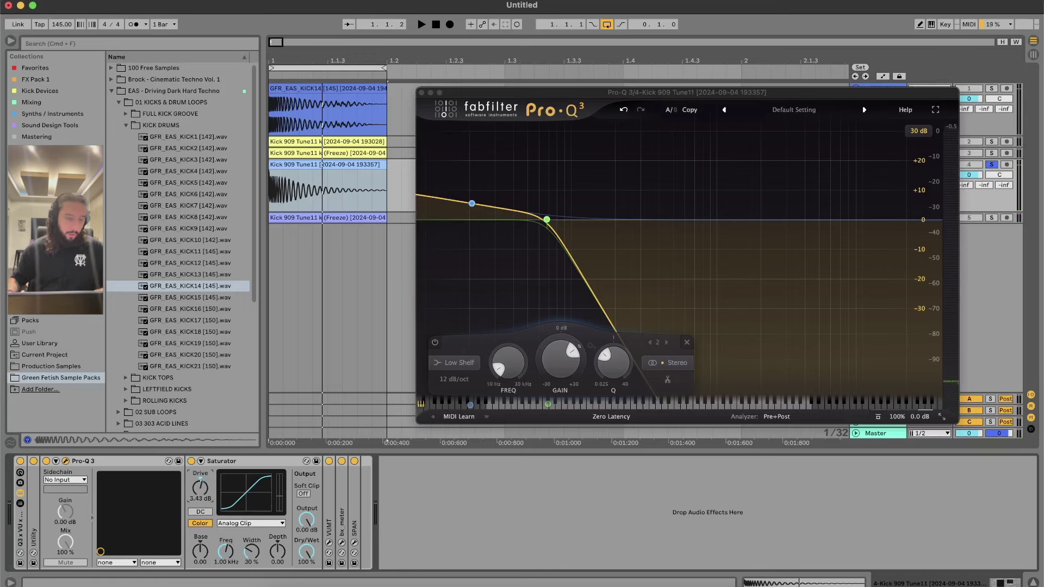
Step: Audition the Saturator's drive up to about 23.4 dB, bring it back to 7.43 dB, and close Pro-Q 3
key(space)
drag(200, 488, 200, 428)
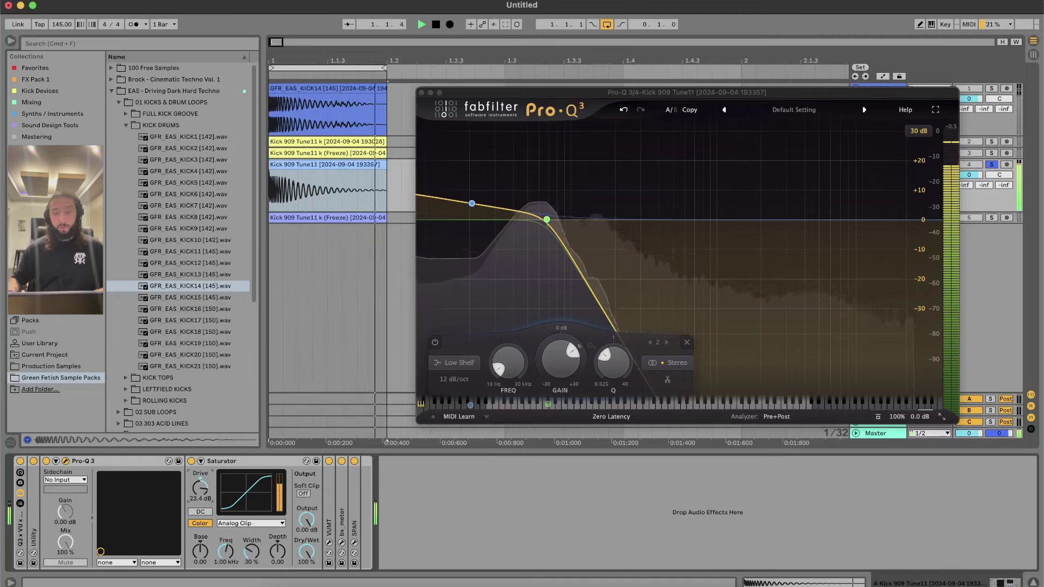
drag(200, 428, 200, 489)
key(space)
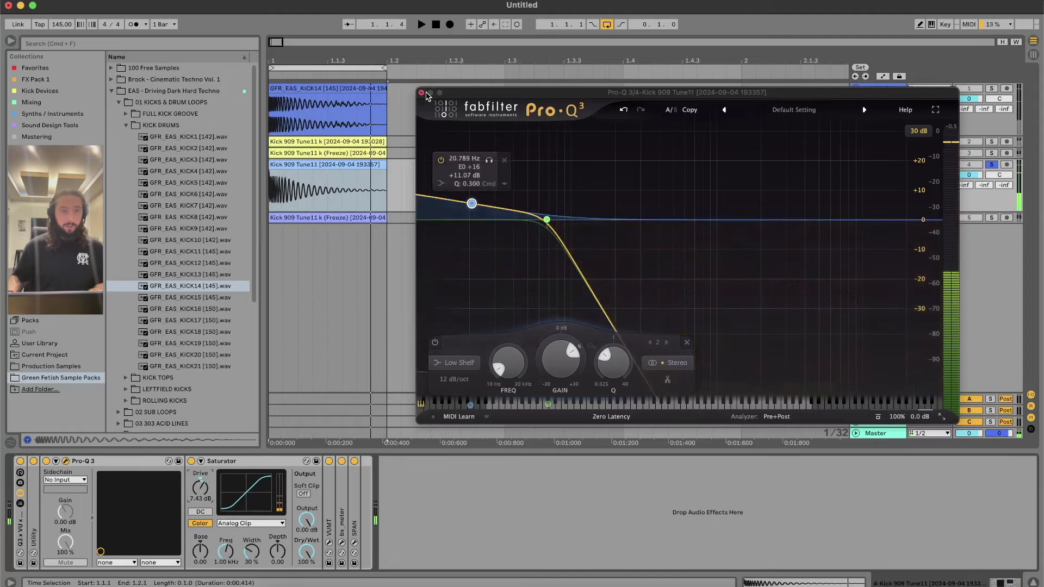
click(427, 96)
click(421, 93)
Step: Fold track 4, unfold and solo track 2, and reopen its Saturn 2 window
click(855, 164)
click(855, 142)
click(992, 141)
key(space)
key(super+alt+p)
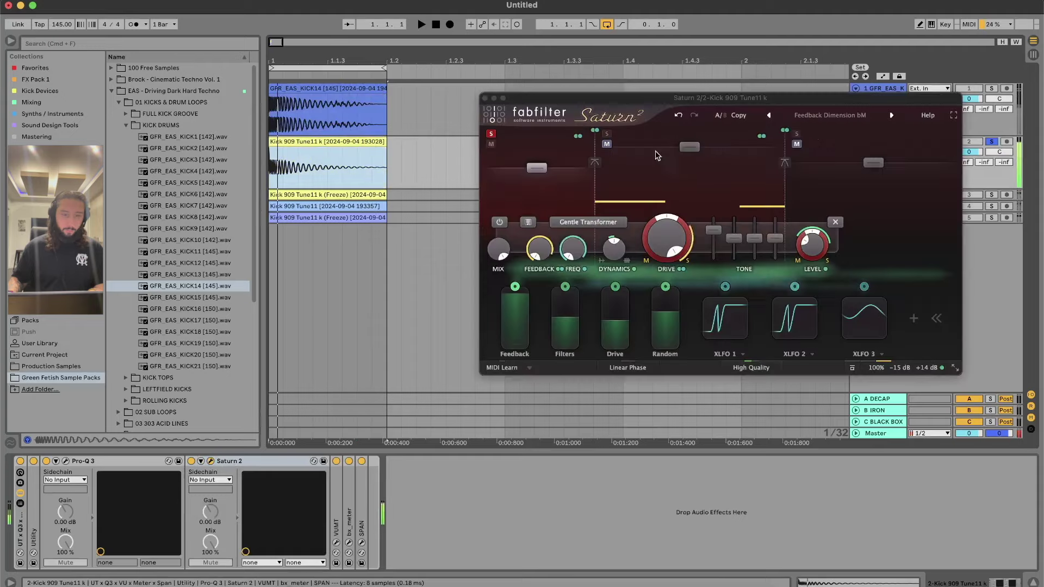
Step: Load the Untitled preset in Saturn 2, remove the upper crossover and lower the remaining one to about 64.5 Hz
click(831, 115)
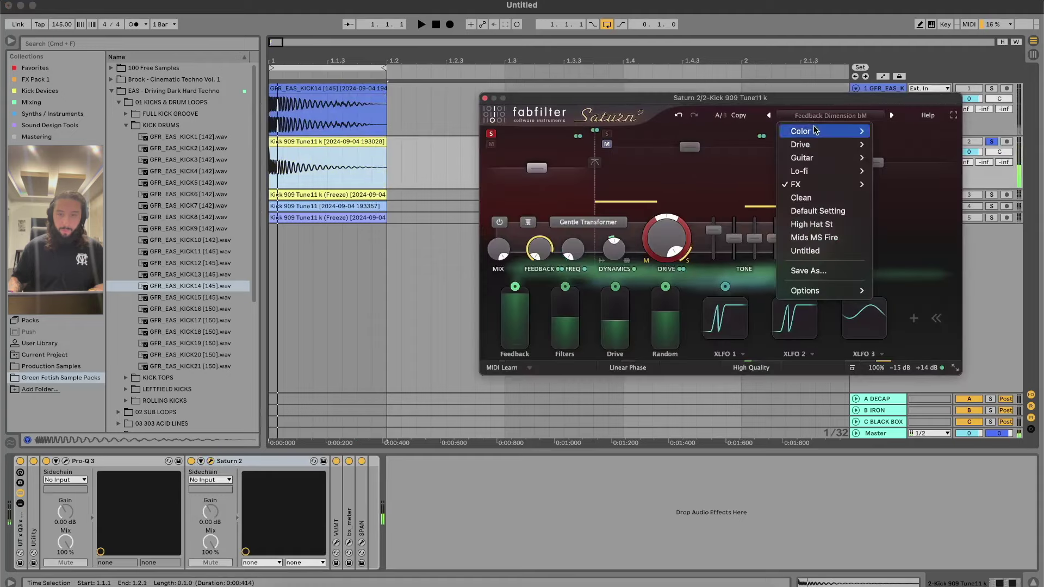
click(820, 256)
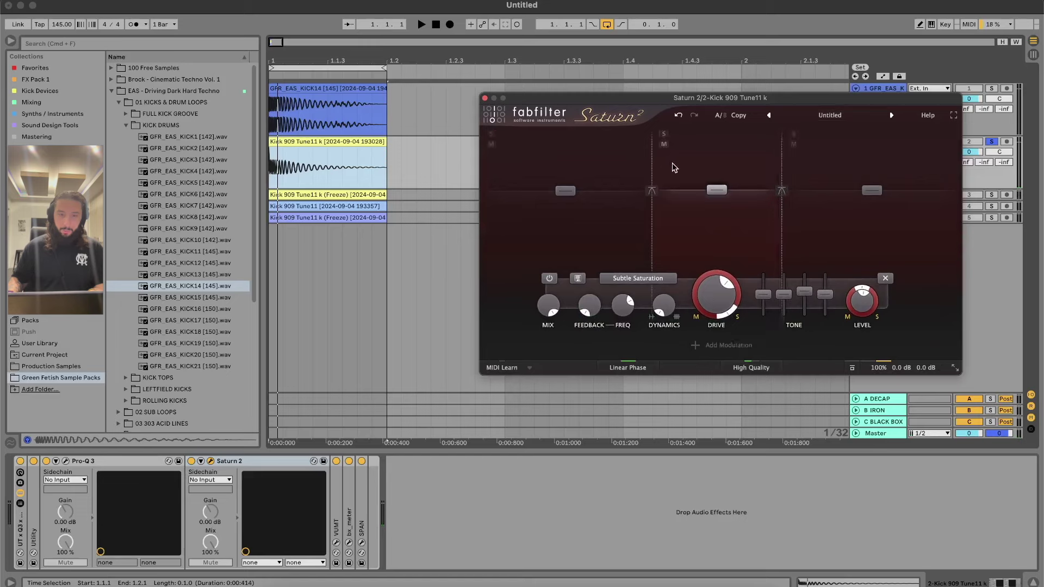
double_click(781, 240)
click(949, 279)
click(638, 139)
click(613, 279)
drag(635, 217, 587, 216)
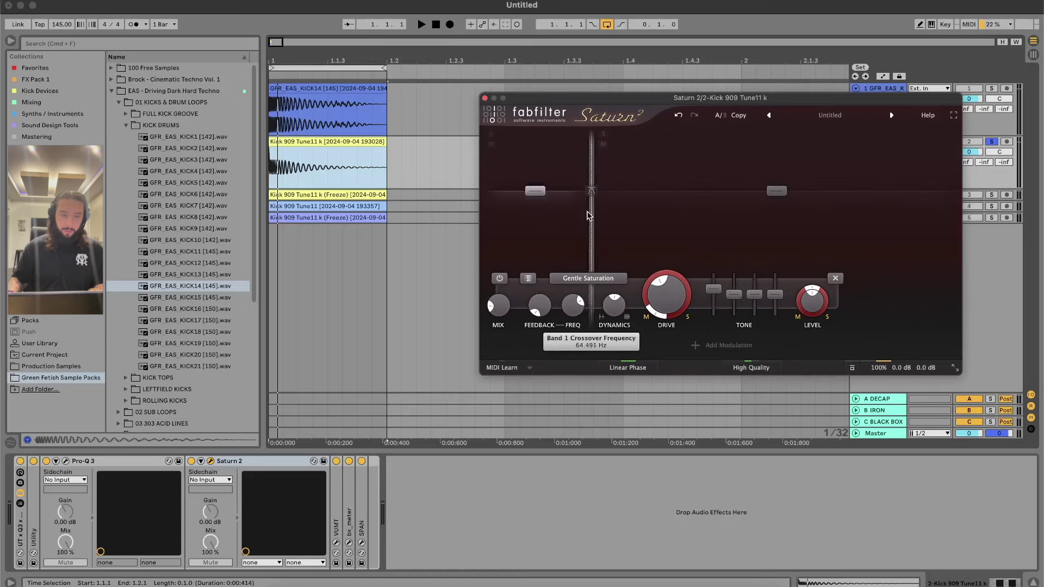